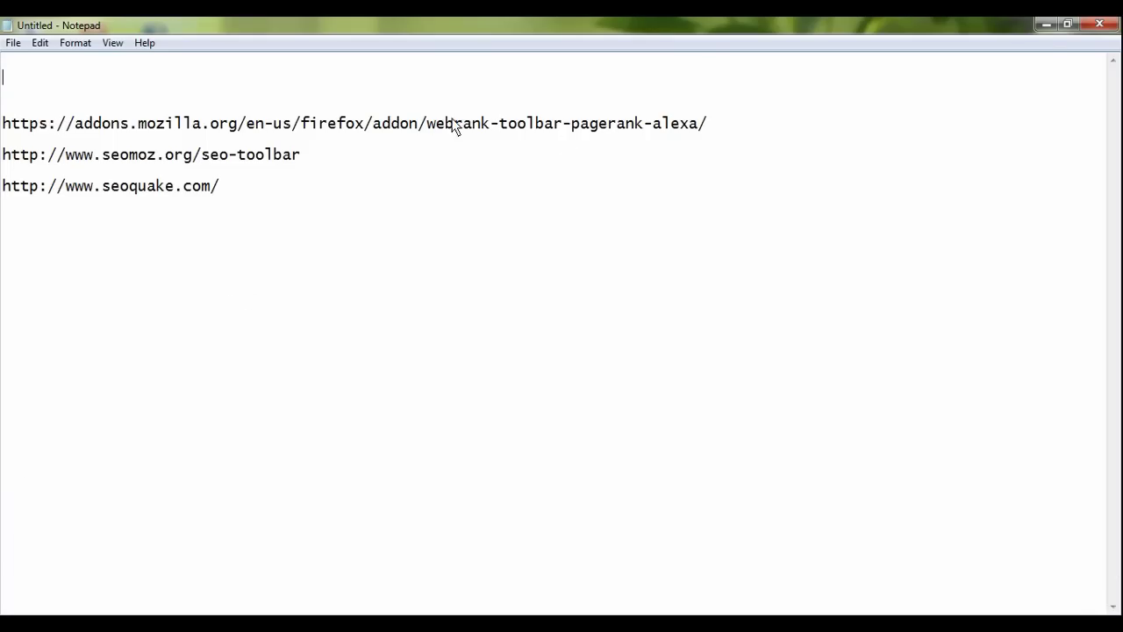
Step: Highlight the webrank-toolbar and seomoz parts of the toolbar links in Notepad
{"action": "left_click_drag", "start_coordinate": [427, 124], "coordinate": [539, 128]}
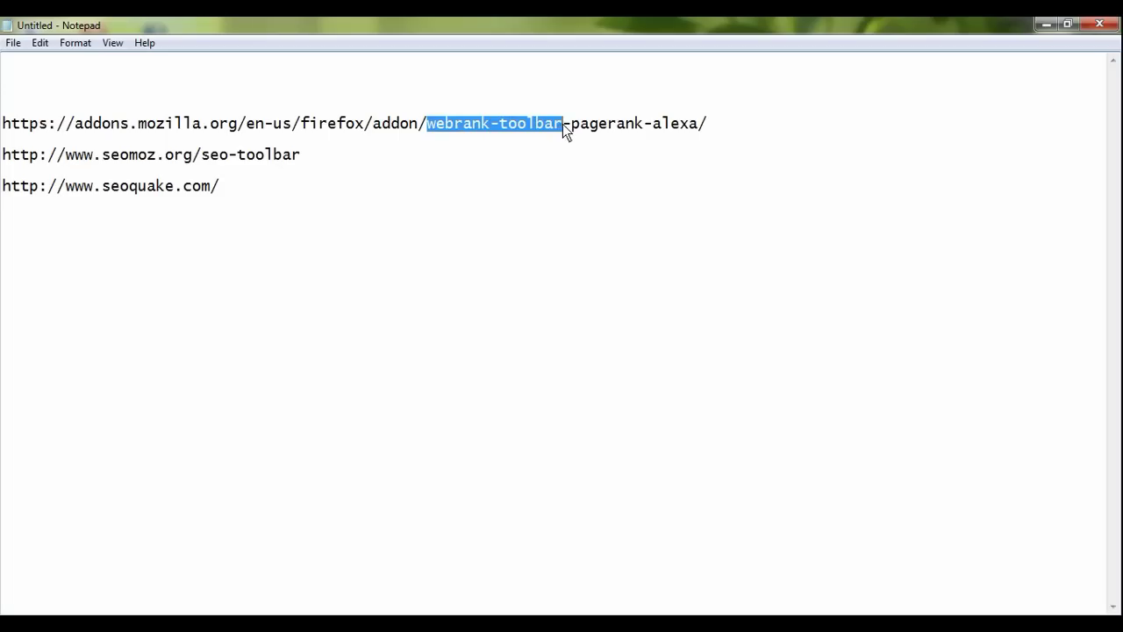
{"action": "left_click", "coordinate": [562, 168]}
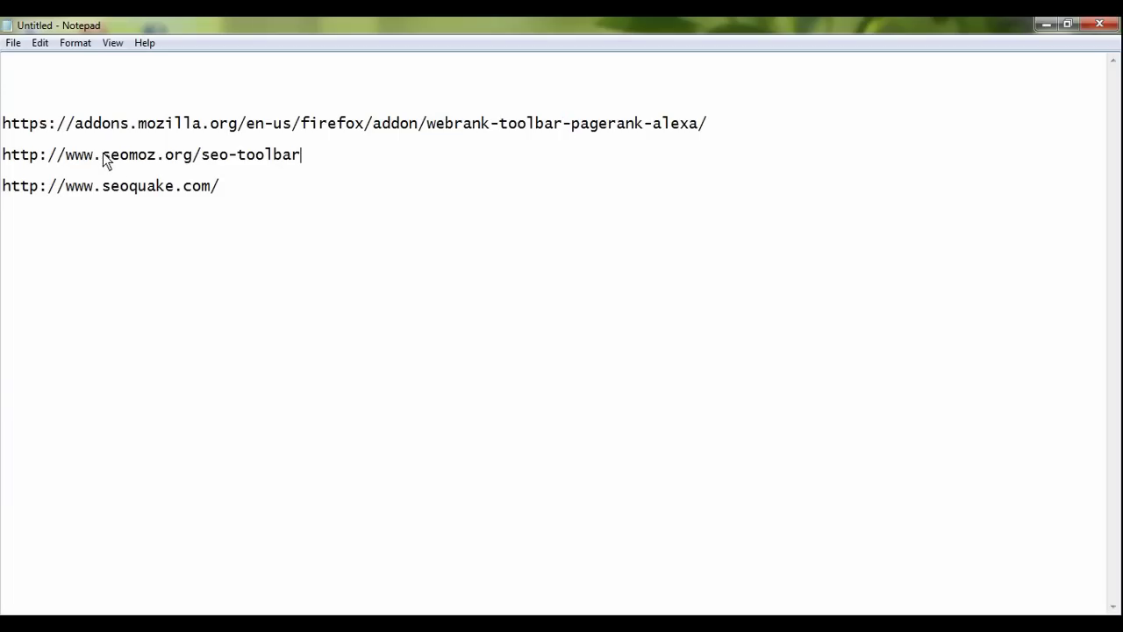
{"action": "left_click_drag", "start_coordinate": [105, 157], "coordinate": [159, 162]}
{"action": "left_click", "coordinate": [252, 158]}
{"action": "left_click", "coordinate": [335, 162]}
{"action": "left_click", "coordinate": [318, 200]}
Step: Select all three toolbar links and bring Firefox back to the front
{"action": "left_click_drag", "start_coordinate": [305, 191], "coordinate": [4, 120]}
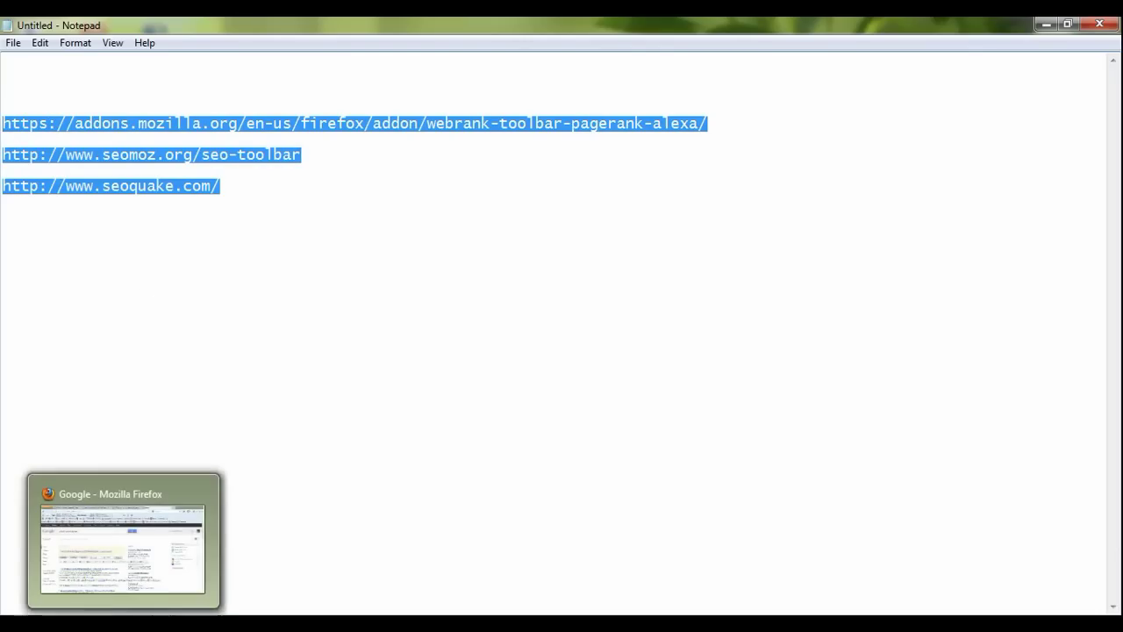
{"action": "left_click", "coordinate": [124, 625]}
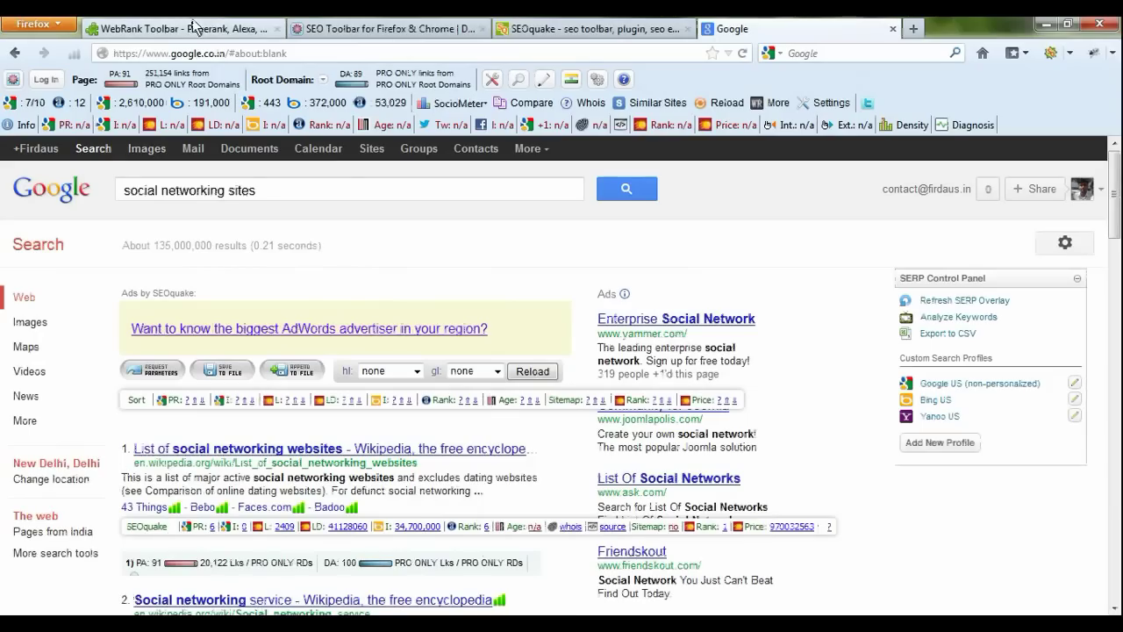
Step: Switch to the WebRank Toolbar add-on page and highlight the addons.mozilla.org domain
{"action": "left_click", "coordinate": [195, 26]}
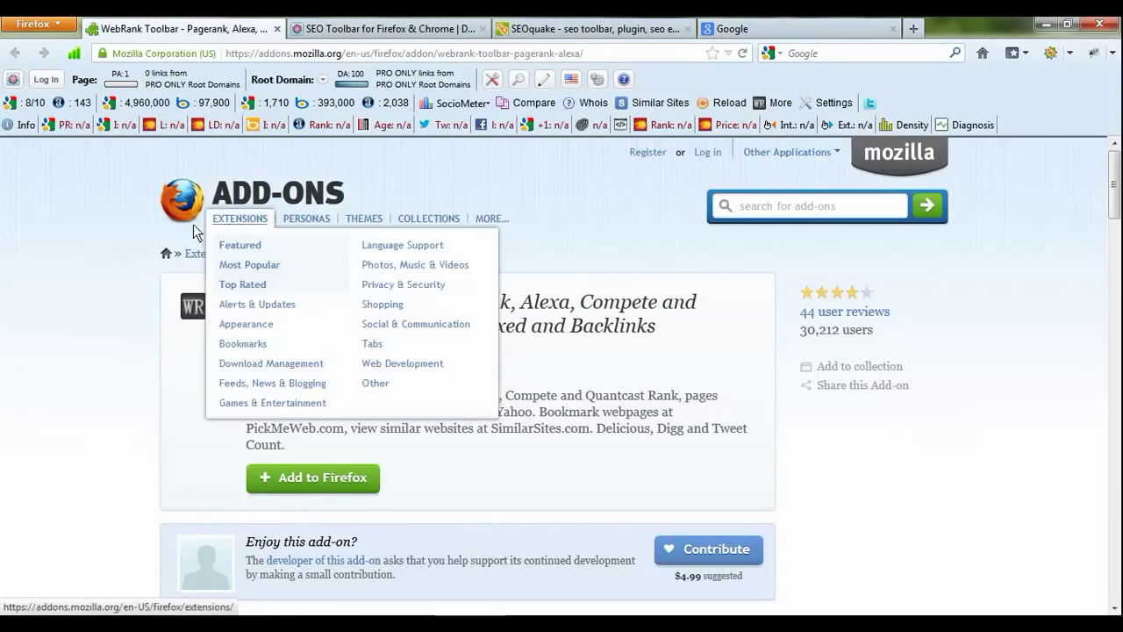
{"action": "scroll", "coordinate": [106, 292], "scroll_direction": "down", "scroll_amount": 3}
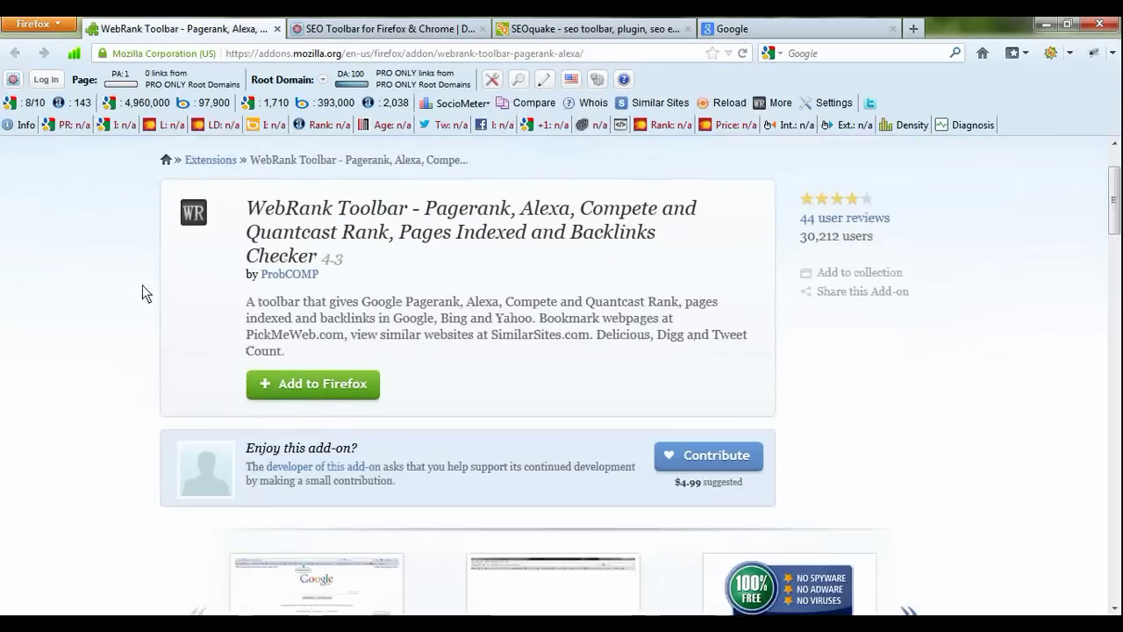
{"action": "scroll", "coordinate": [142, 289], "scroll_direction": "up", "scroll_amount": 3}
{"action": "left_click_drag", "start_coordinate": [341, 54], "coordinate": [224, 58]}
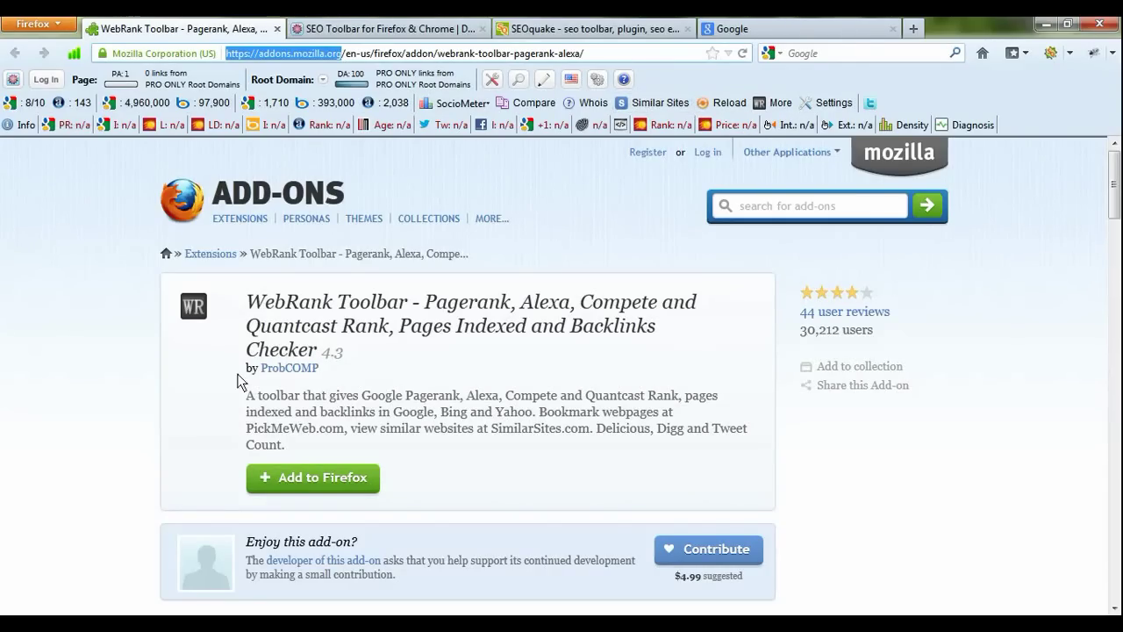
Step: Highlight the WebRank Toolbar title and zoom the page in with Ctrl+Plus
{"action": "left_click_drag", "start_coordinate": [251, 304], "coordinate": [422, 309]}
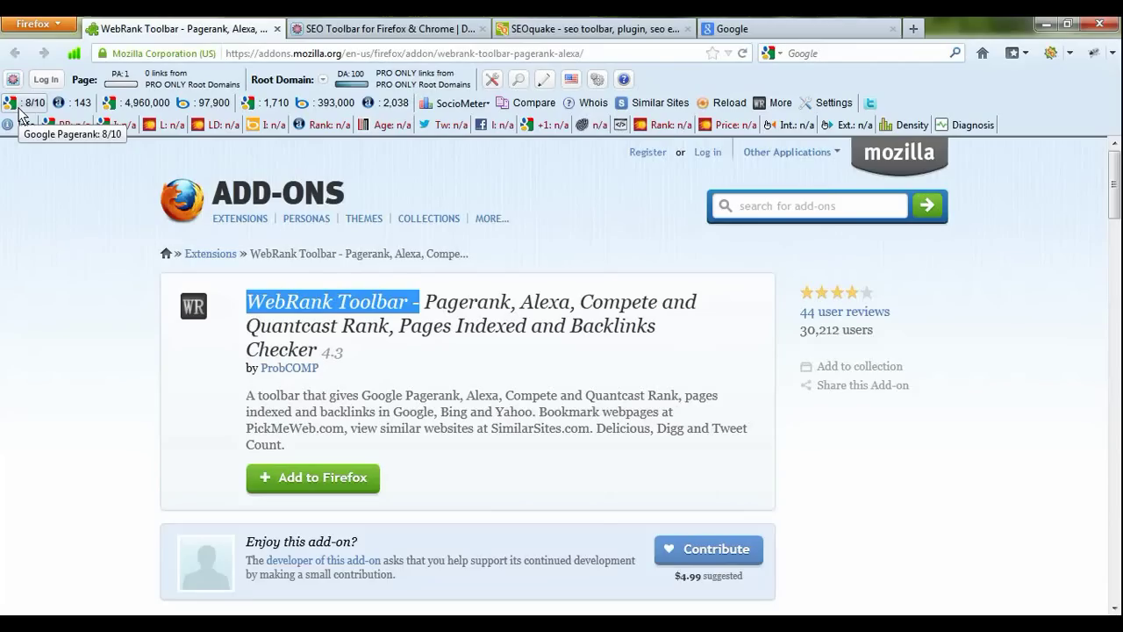
{"action": "key", "text": "ctrl+plus"}
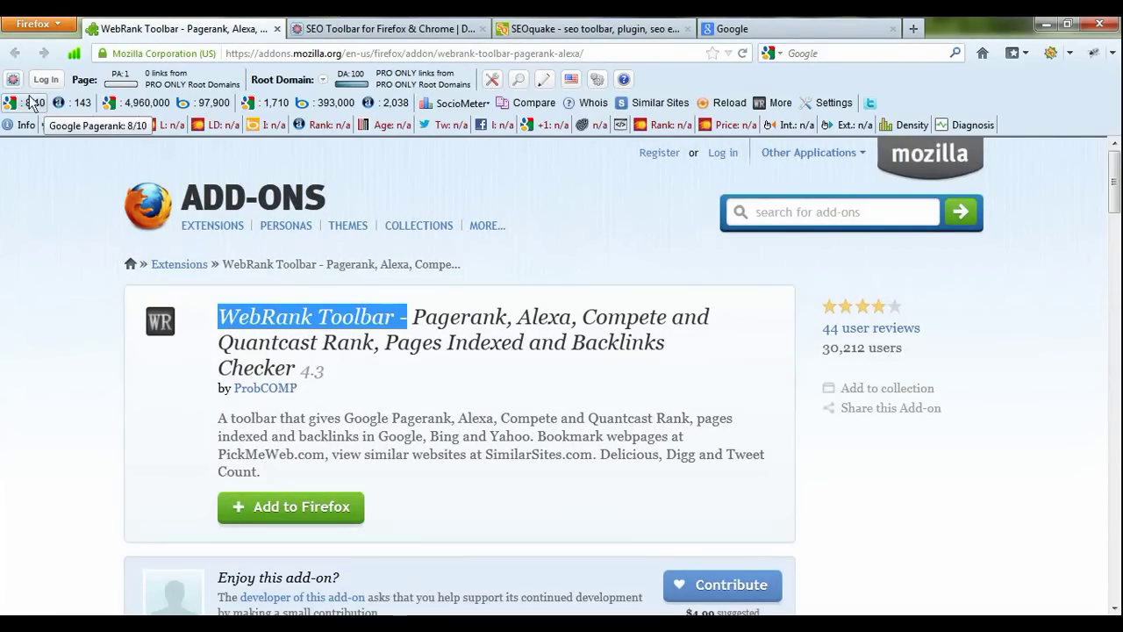
{"action": "left_click", "coordinate": [261, 350]}
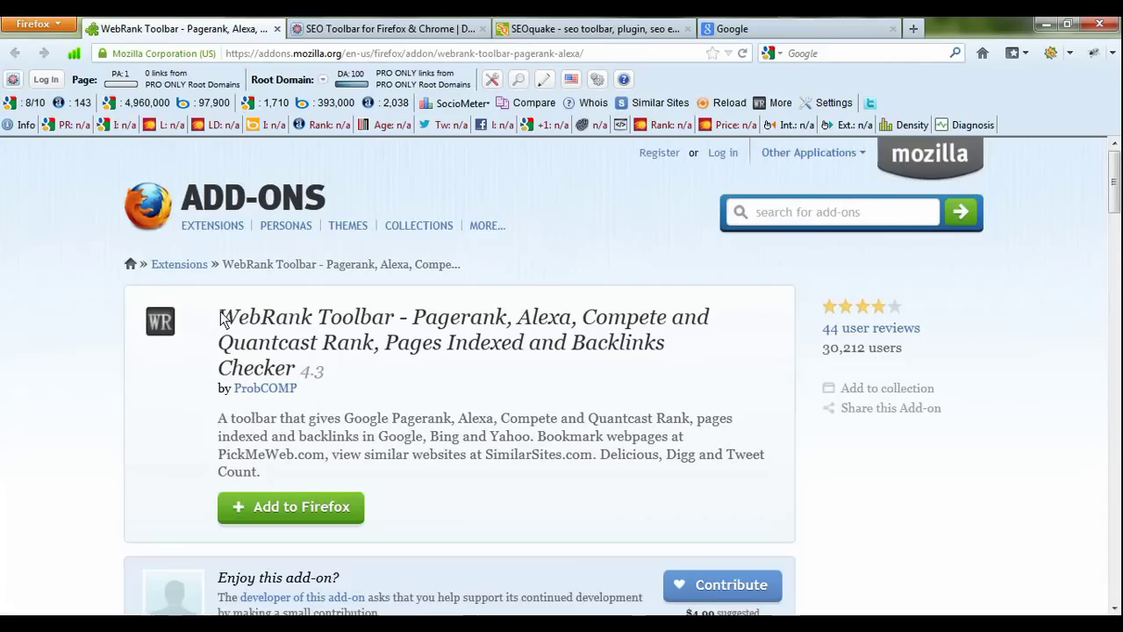
{"action": "left_click_drag", "start_coordinate": [219, 317], "coordinate": [395, 322]}
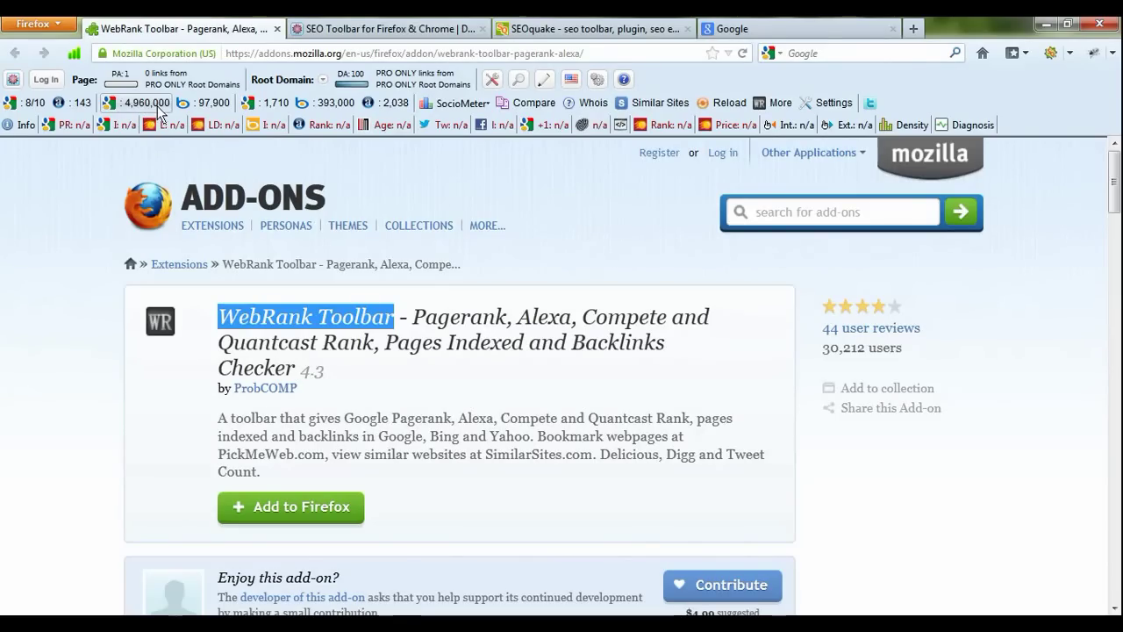
{"action": "left_click", "coordinate": [300, 54]}
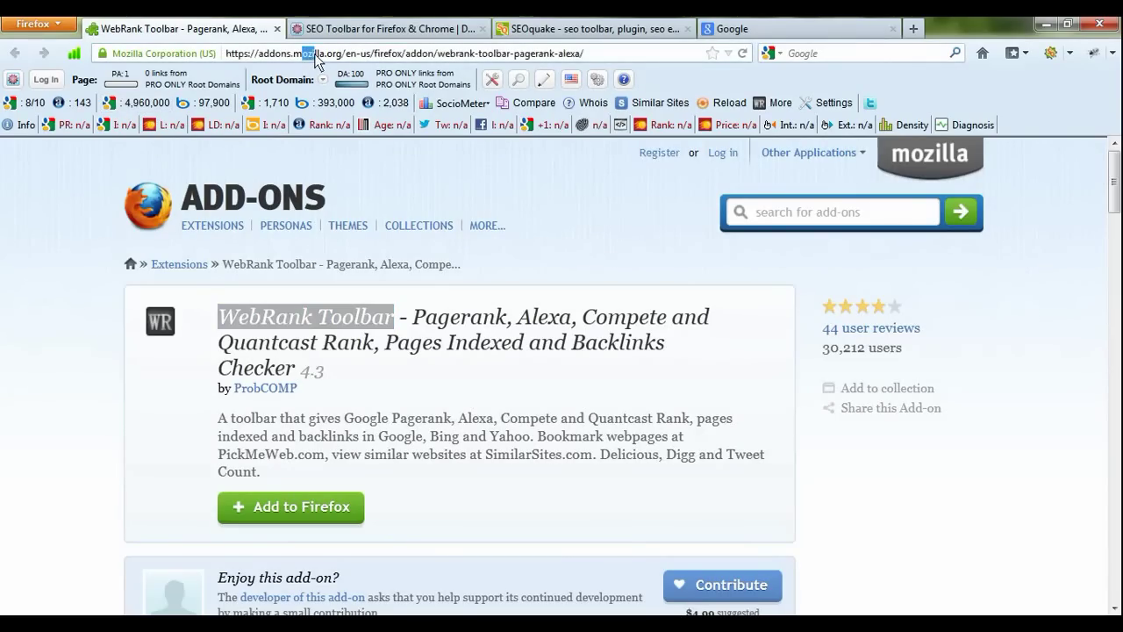
{"action": "left_click_drag", "start_coordinate": [302, 53], "coordinate": [314, 53]}
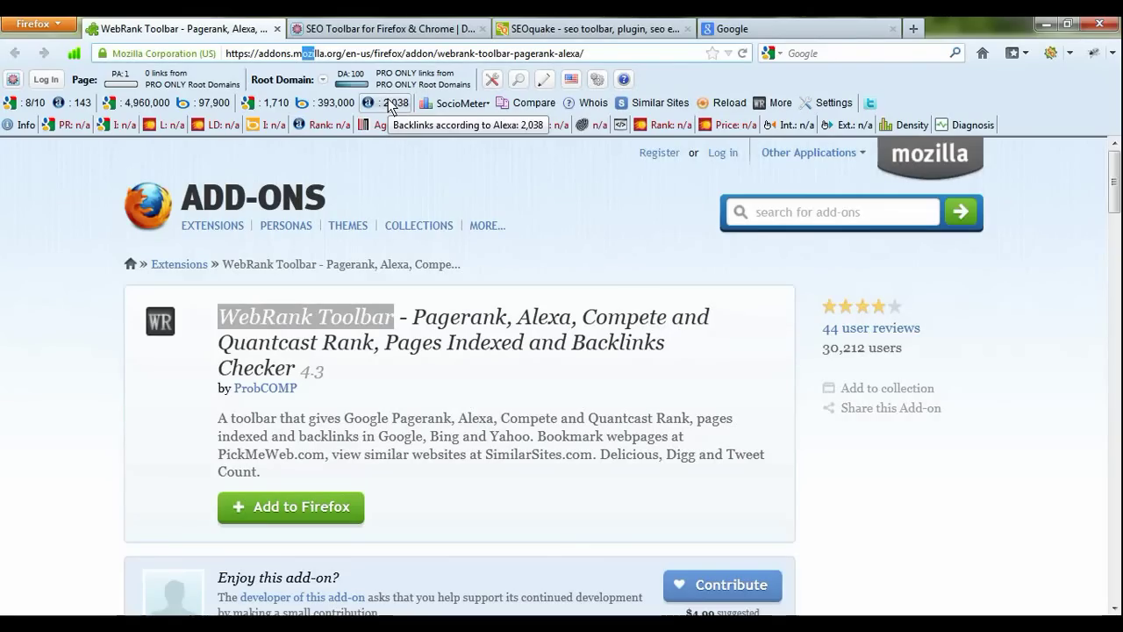
{"action": "left_click", "coordinate": [475, 106]}
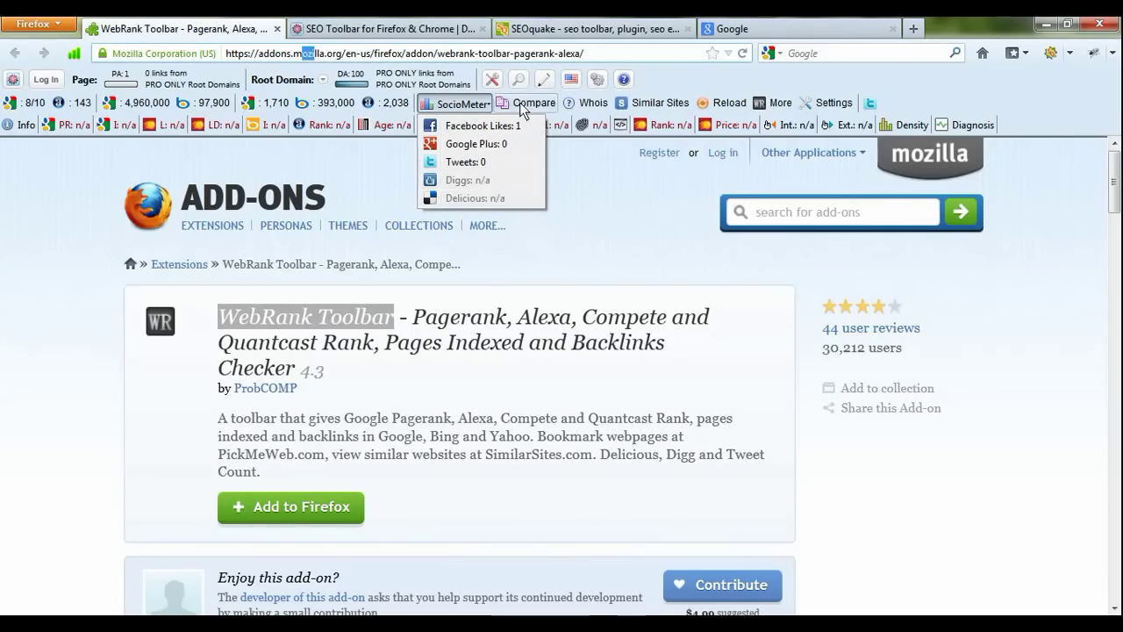
{"action": "left_click", "coordinate": [572, 171]}
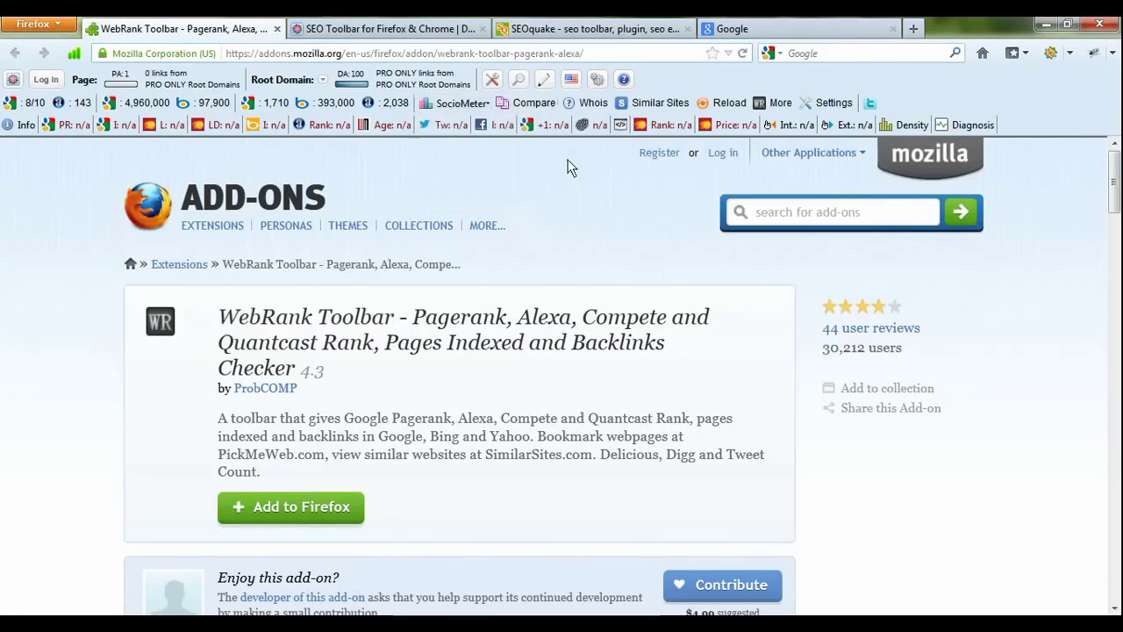
Step: Open a WebRank Stats comparison for addons.mozilla.org, glance at SEOmoz, and return to WebRank Toolbar
{"action": "left_click", "coordinate": [531, 105]}
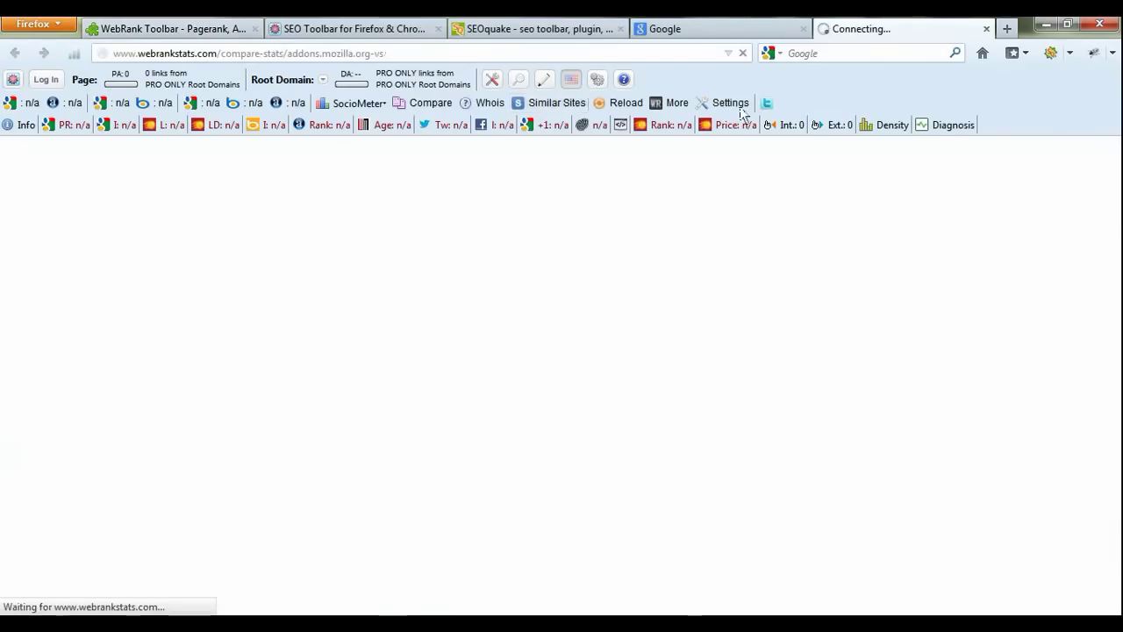
{"action": "left_click", "coordinate": [416, 27]}
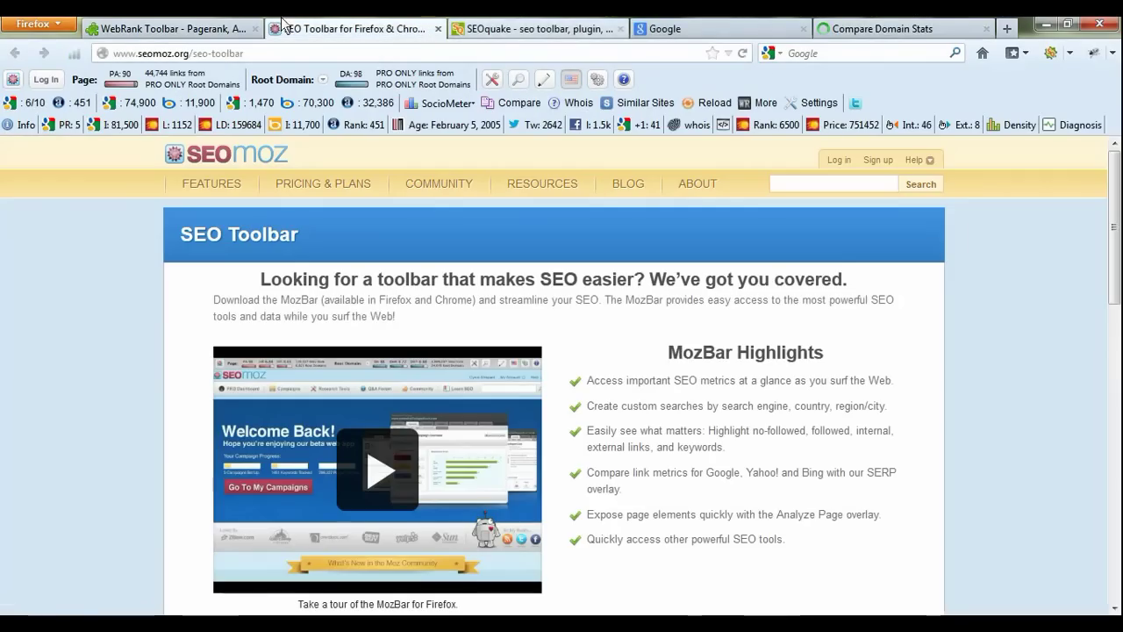
{"action": "left_click", "coordinate": [169, 27]}
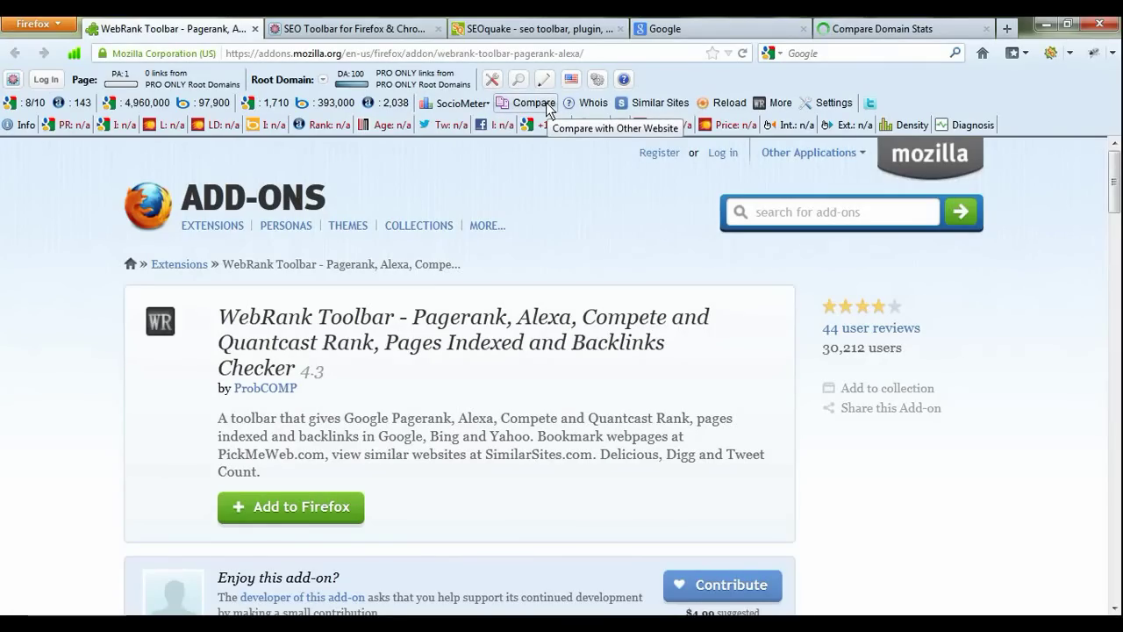
Step: Show the Compare Domain Stats page zoomed in, with the news notification dismissed
{"action": "left_click", "coordinate": [825, 30]}
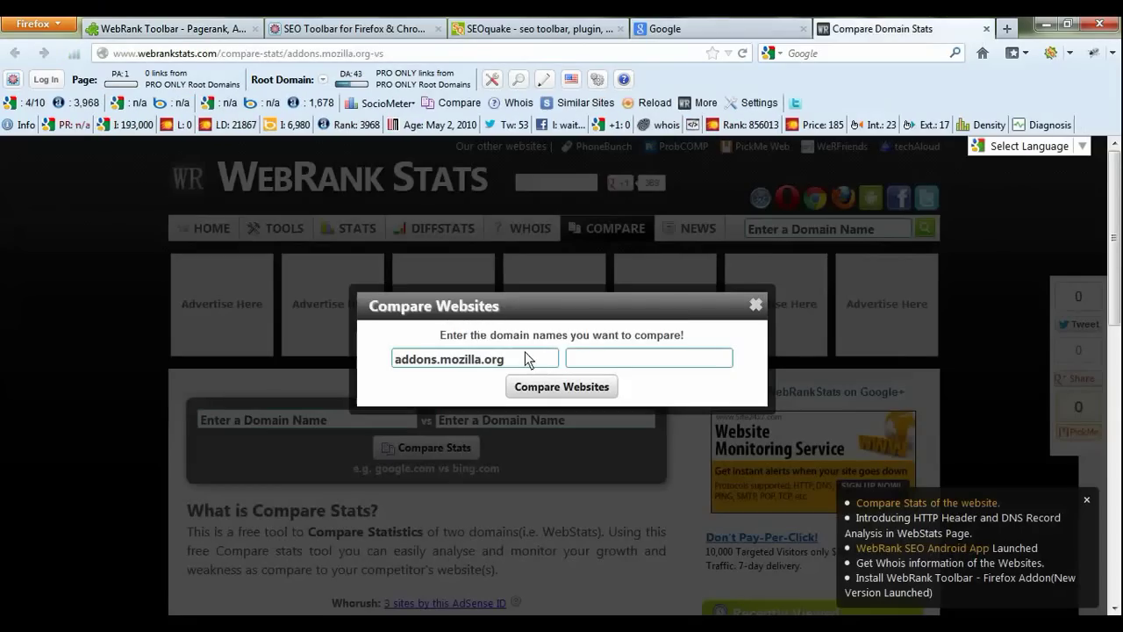
{"action": "key", "text": "ctrl+plus"}
{"action": "key", "text": "ctrl+plus"}
{"action": "key", "text": "ctrl+plus"}
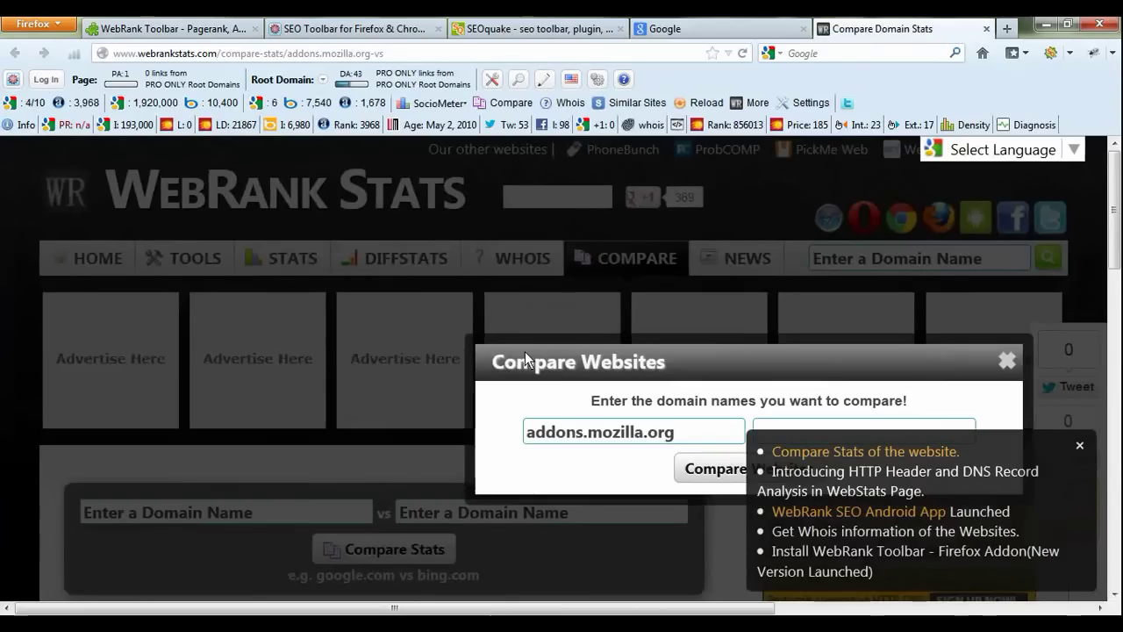
{"action": "scroll", "coordinate": [869, 468], "scroll_direction": "down", "scroll_amount": 5}
{"action": "left_click", "coordinate": [1081, 447]}
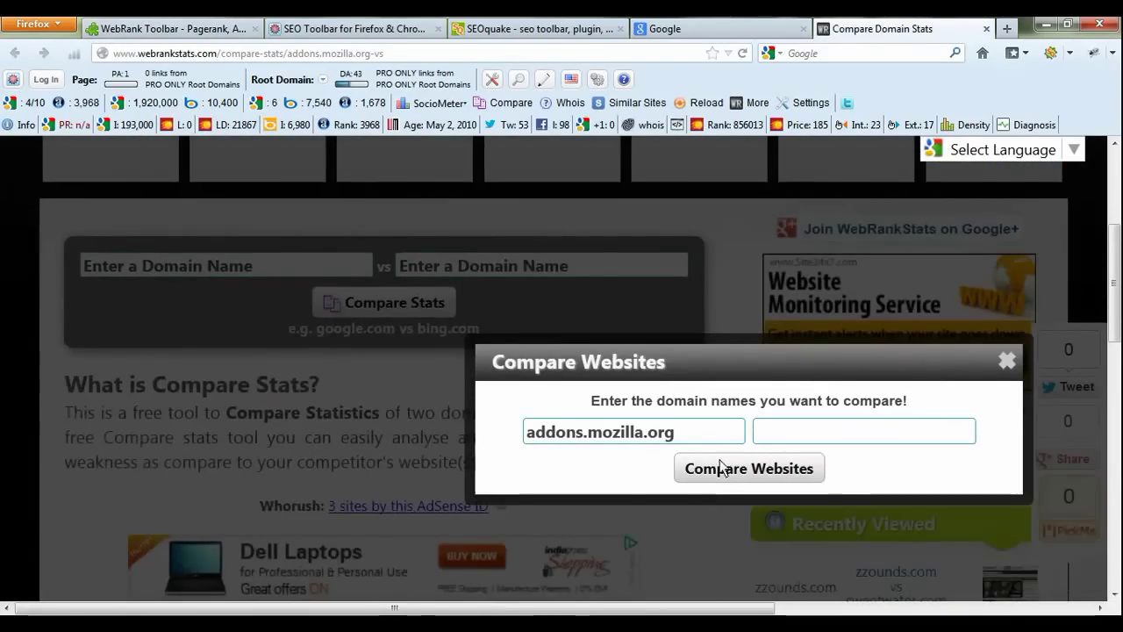
{"action": "left_click_drag", "start_coordinate": [677, 433], "coordinate": [512, 434]}
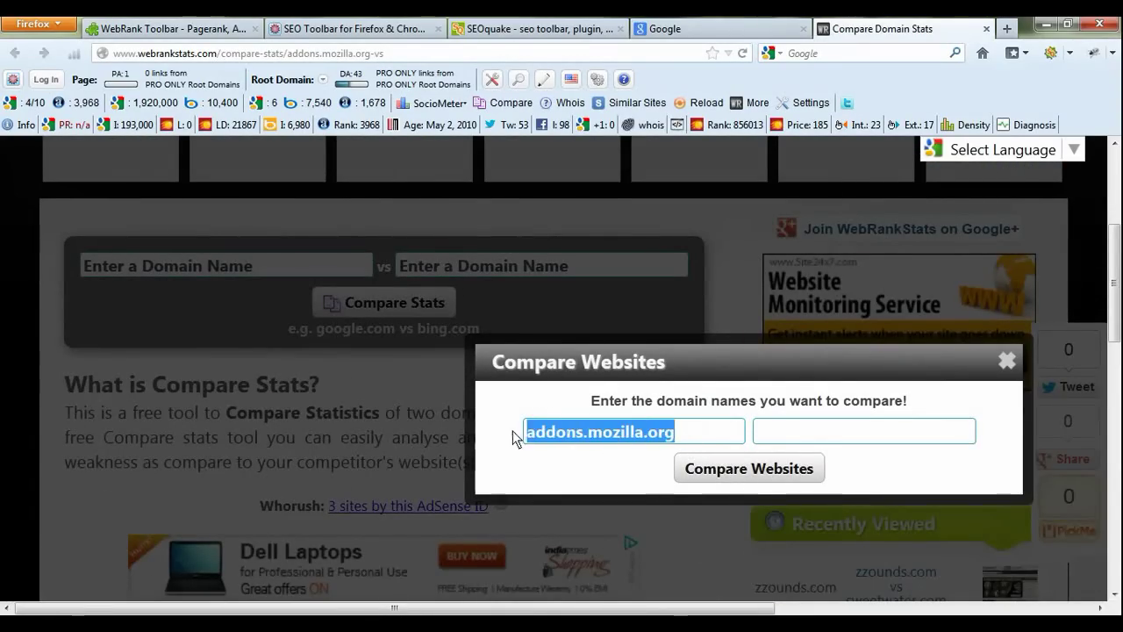
{"action": "left_click", "coordinate": [715, 432]}
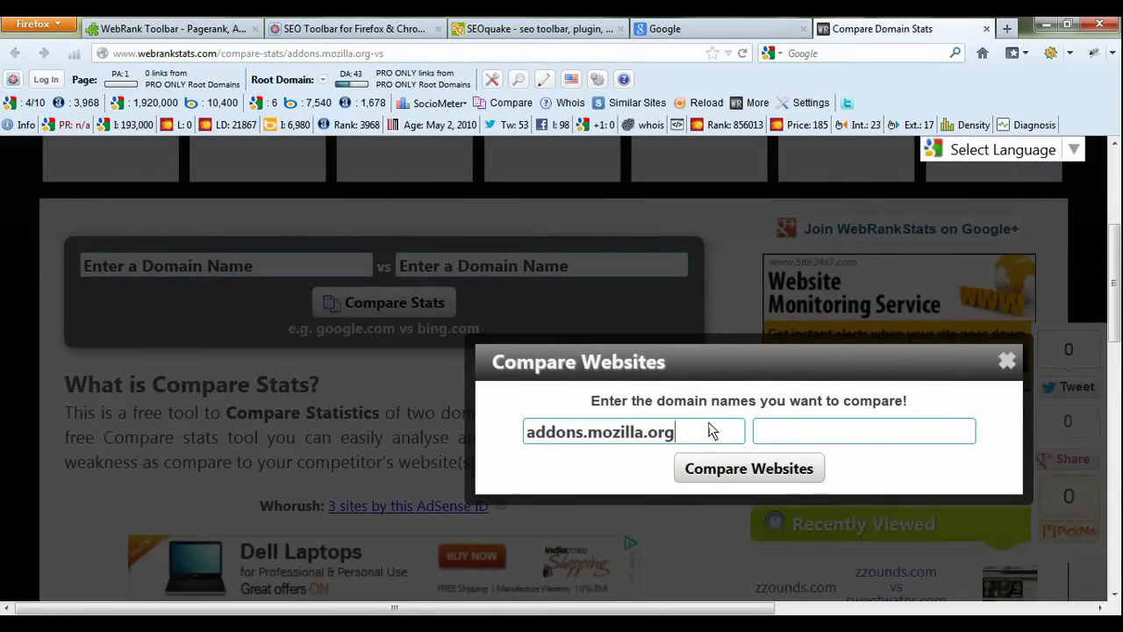
Step: Enter xyz.co as the second domain to compare, then close the comparison tab
{"action": "left_click", "coordinate": [825, 436]}
{"action": "type", "text": "xyz.co"}
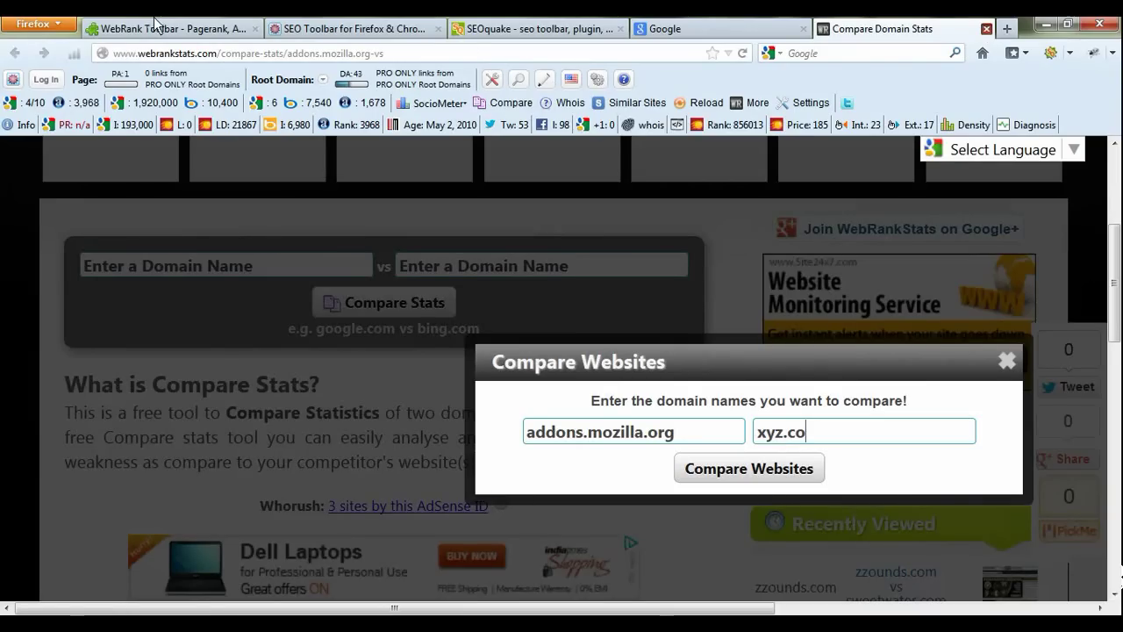
{"action": "key", "text": "ctrl+w"}
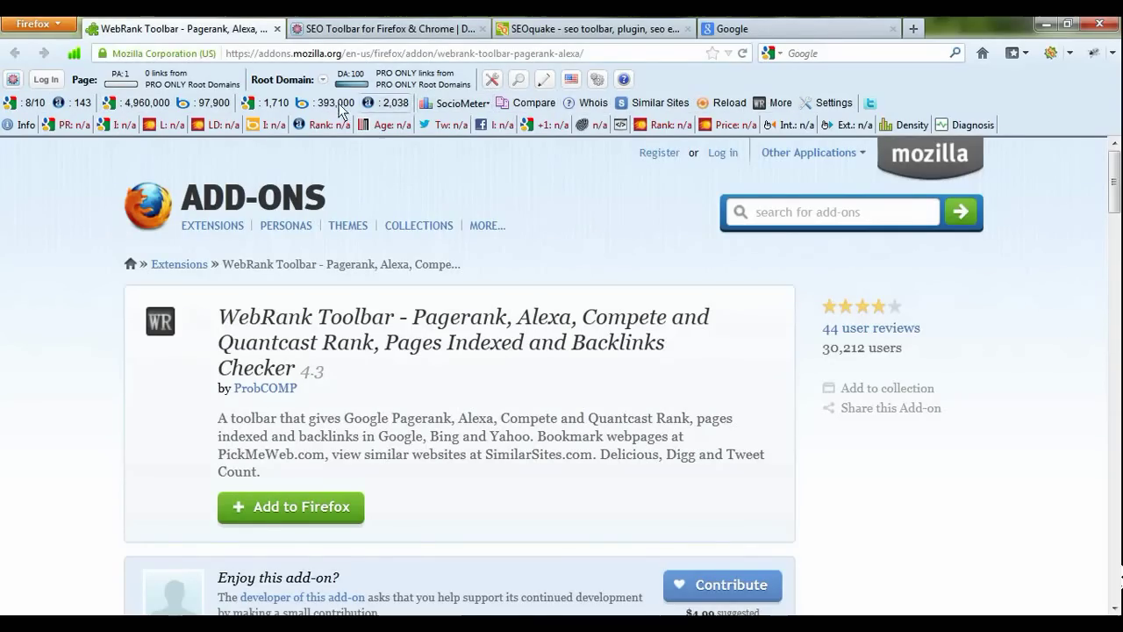
Step: Switch to the SEOmoz 'SEO Toolbar for Firefox & Chrome' tab
{"action": "left_click", "coordinate": [373, 29]}
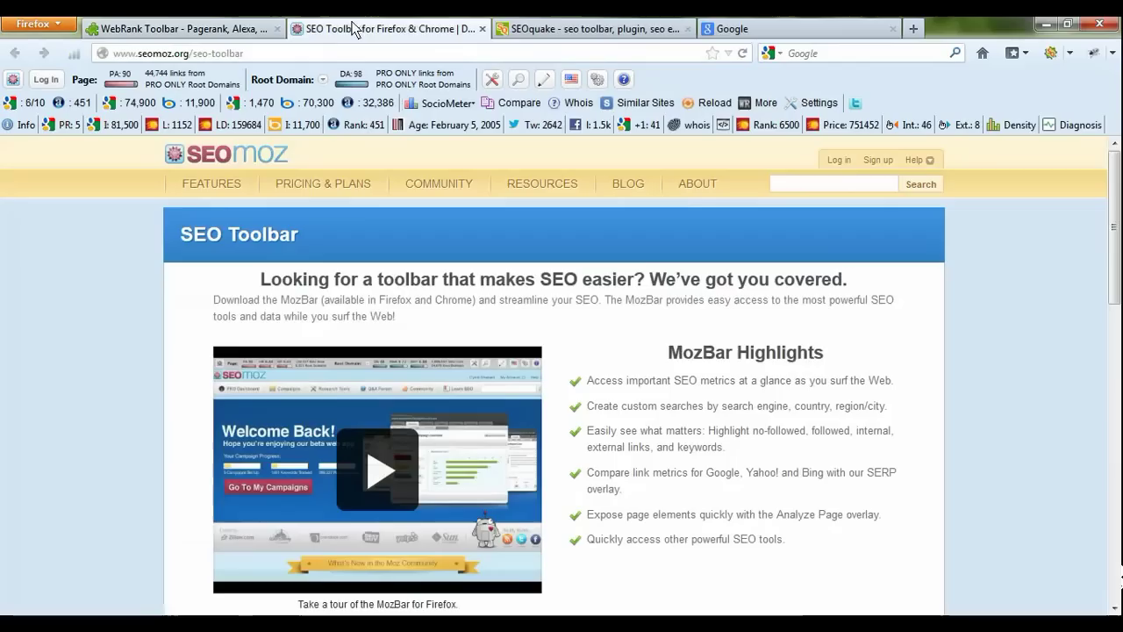
Step: Revisit the WebRank Toolbar page, highlighting its title, then return to the SEOmoz SEO Toolbar tab
{"action": "left_click", "coordinate": [567, 29]}
{"action": "left_click", "coordinate": [203, 25]}
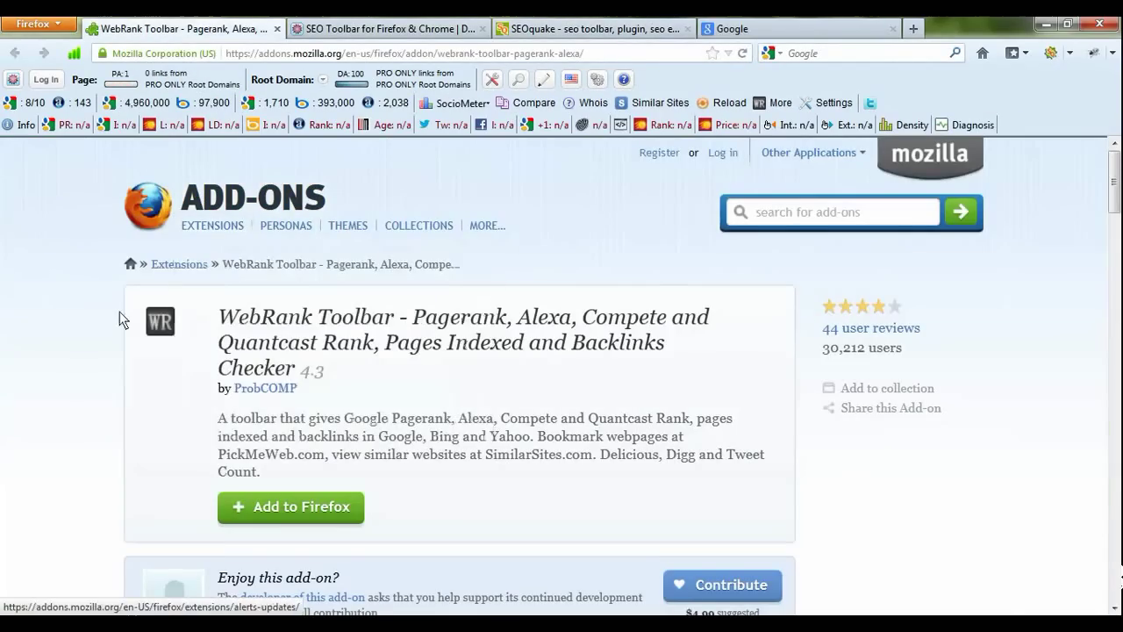
{"action": "left_click_drag", "start_coordinate": [218, 317], "coordinate": [397, 321]}
{"action": "mouse_move", "coordinate": [197, 217]}
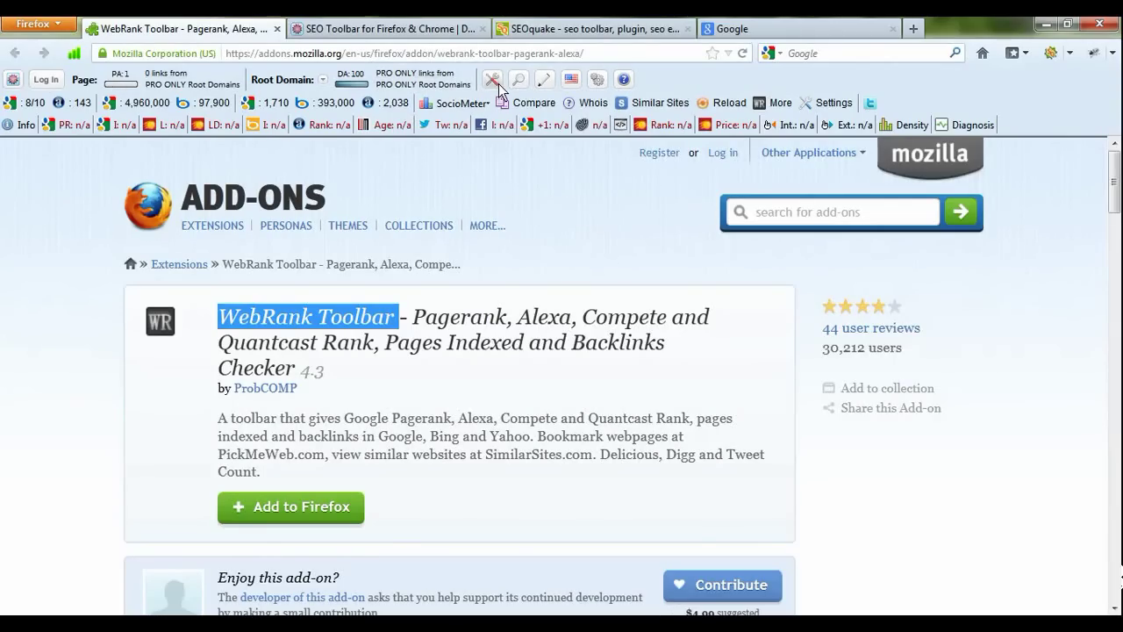
{"action": "left_click", "coordinate": [329, 34]}
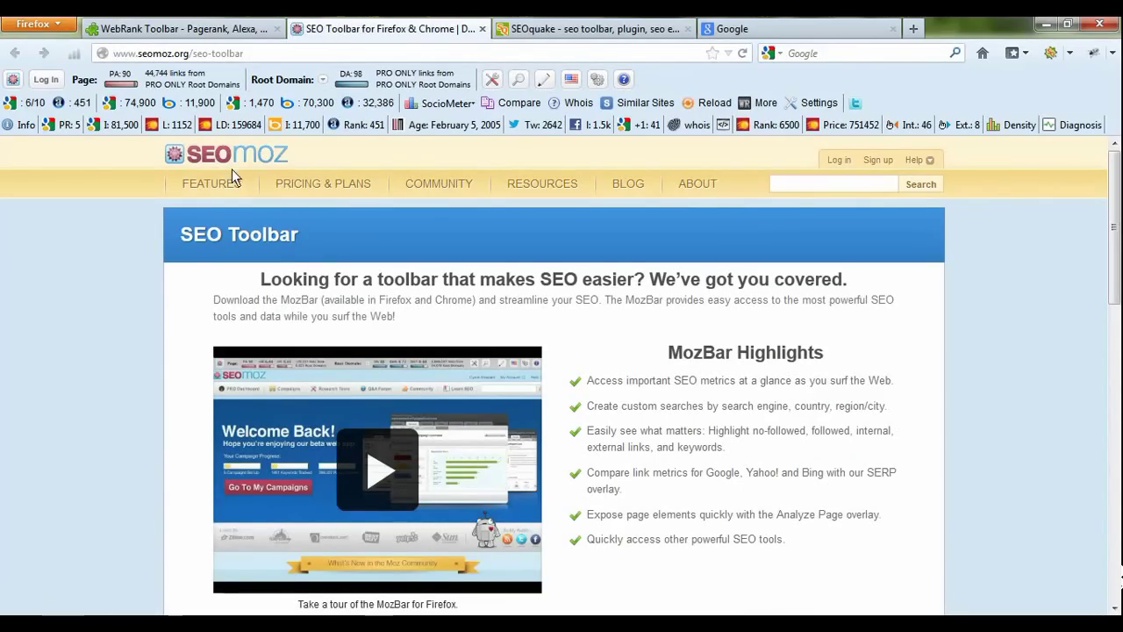
{"action": "scroll", "coordinate": [296, 228], "scroll_direction": "down", "scroll_amount": 10}
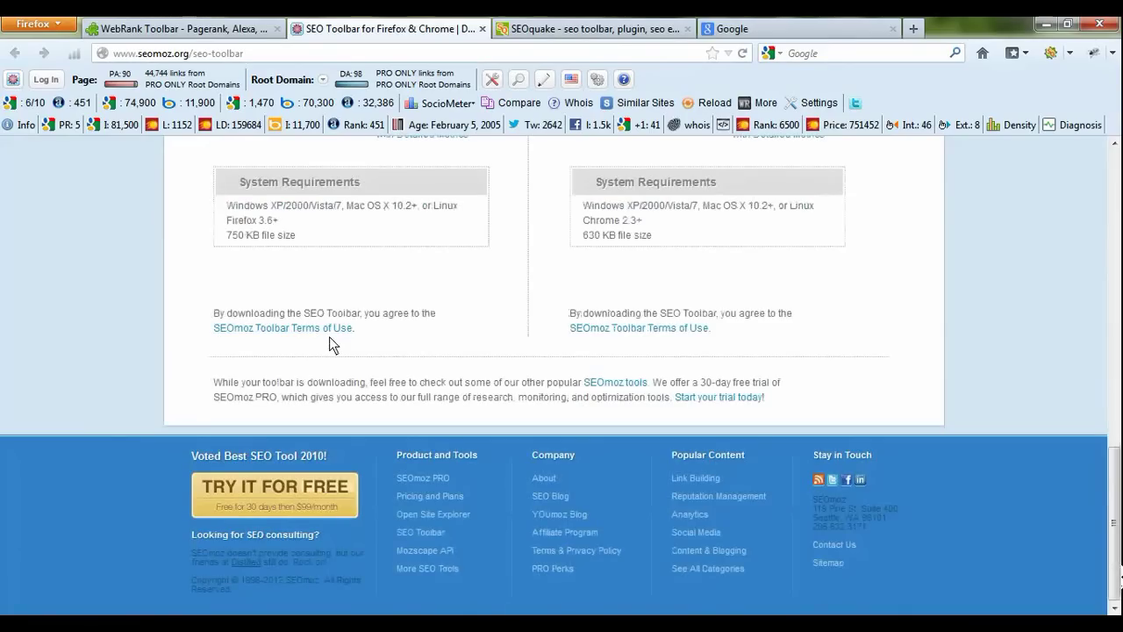
{"action": "scroll", "coordinate": [436, 296], "scroll_direction": "up", "scroll_amount": 4}
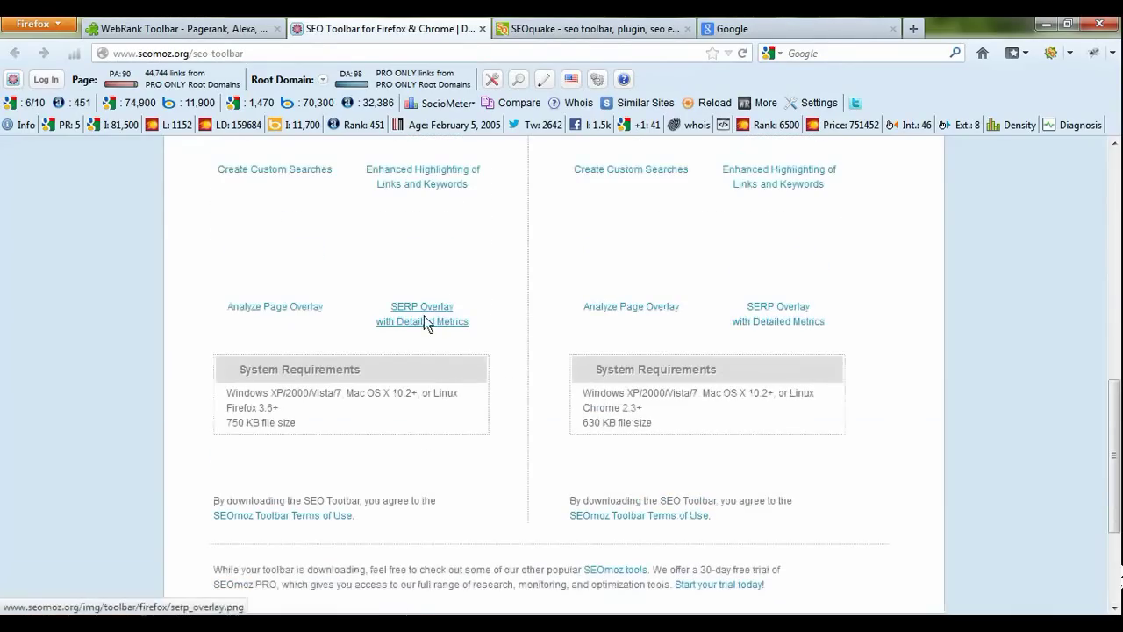
{"action": "scroll", "coordinate": [424, 315], "scroll_direction": "up", "scroll_amount": 8}
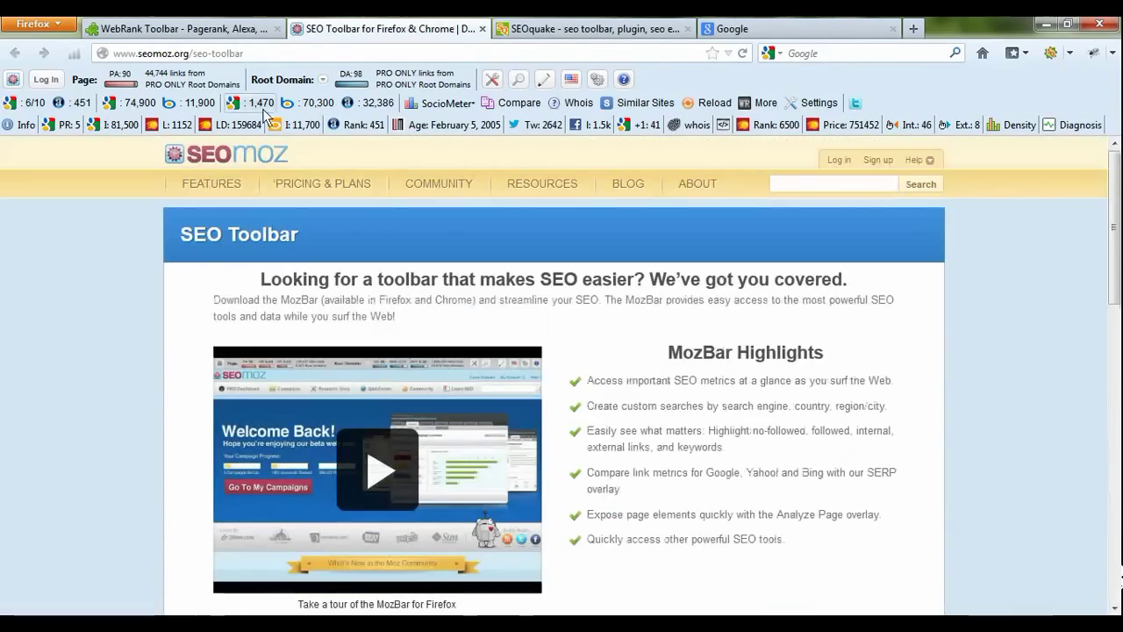
{"action": "scroll", "coordinate": [351, 248], "scroll_direction": "down", "scroll_amount": 7}
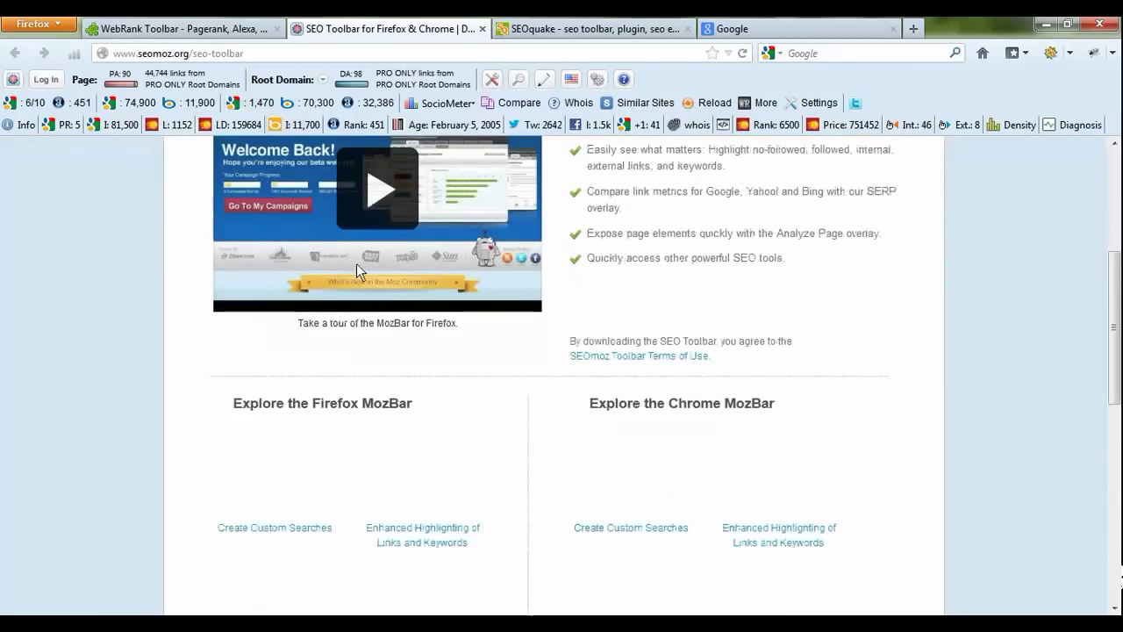
{"action": "scroll", "coordinate": [627, 163], "scroll_direction": "down", "scroll_amount": 5}
{"action": "scroll", "coordinate": [627, 163], "scroll_direction": "up", "scroll_amount": 6}
Step: Check the MozBar tools menu, then show the Highlight Links or Text dropdown
{"action": "left_click", "coordinate": [493, 80]}
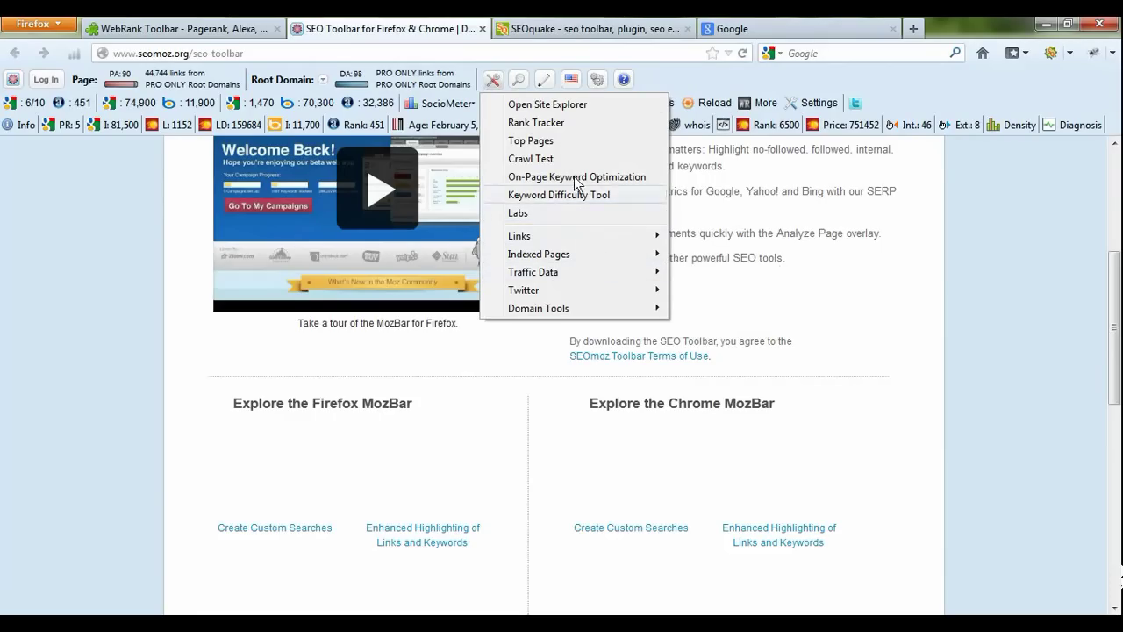
{"action": "left_click", "coordinate": [518, 84]}
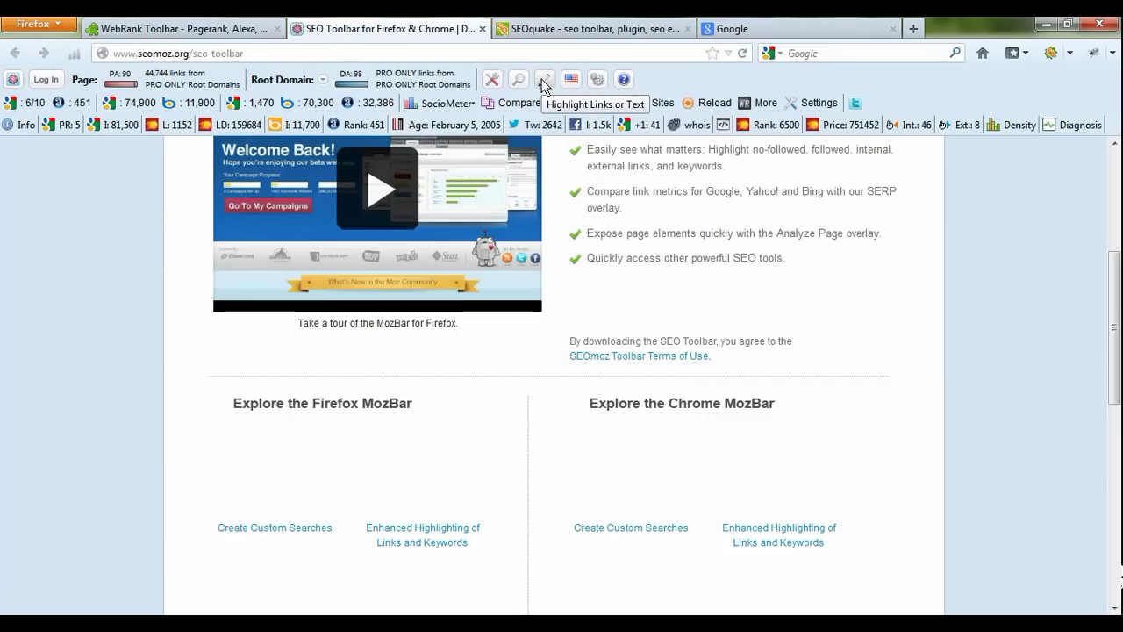
{"action": "left_click", "coordinate": [544, 80]}
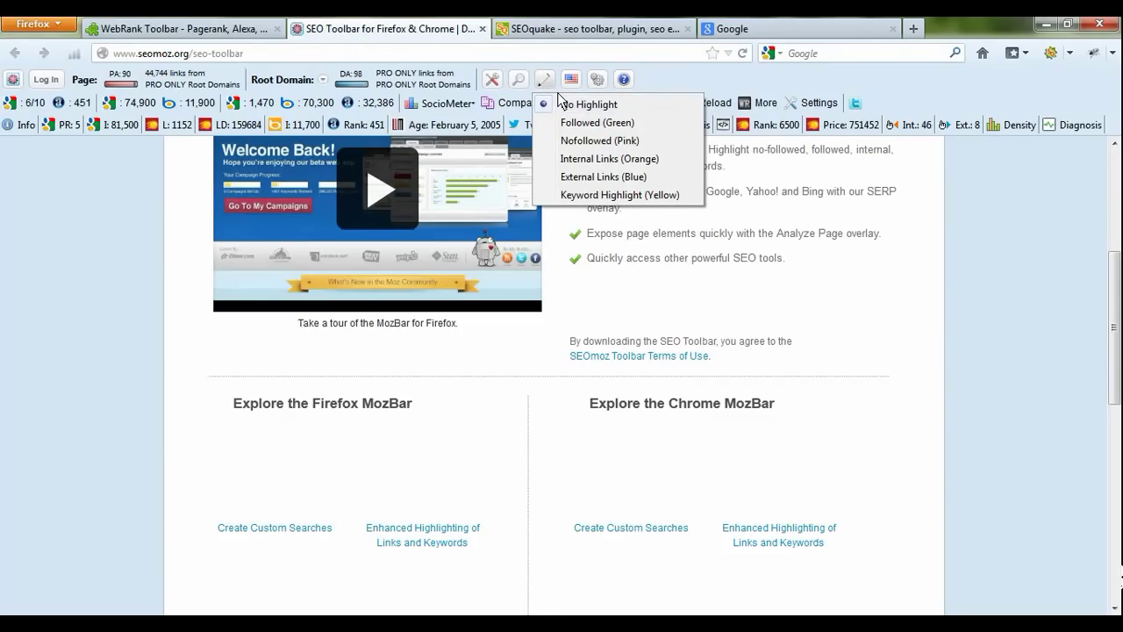
Step: Highlight followed links in green with MozBar and scroll the page to review them
{"action": "left_click", "coordinate": [596, 124]}
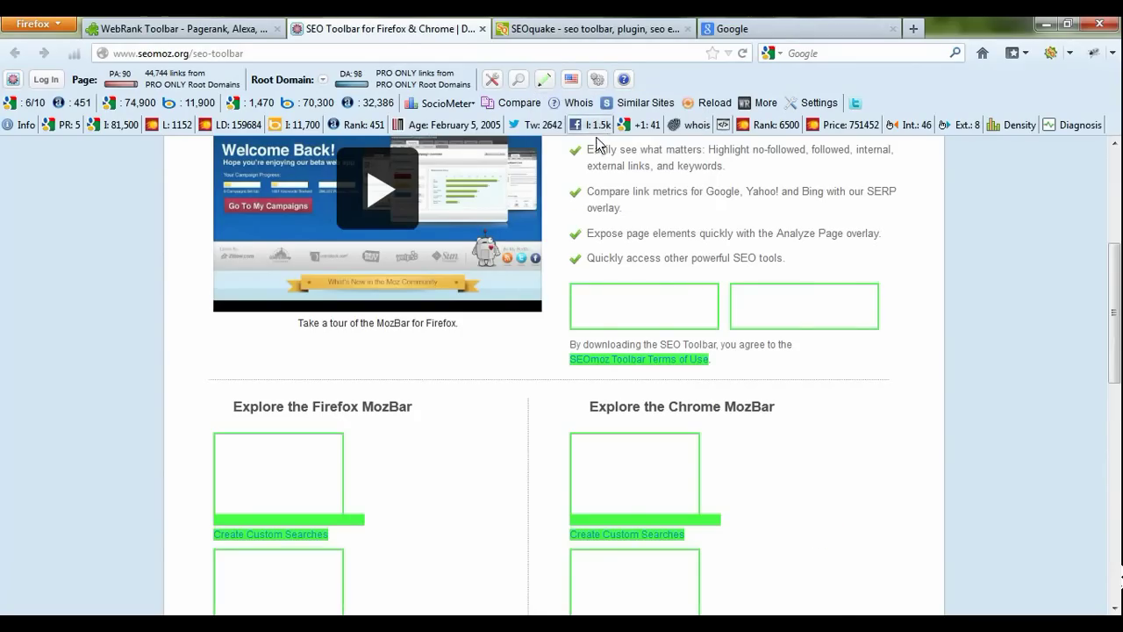
{"action": "scroll", "coordinate": [372, 465], "scroll_direction": "down", "scroll_amount": 1}
{"action": "scroll", "coordinate": [372, 467], "scroll_direction": "down", "scroll_amount": 8}
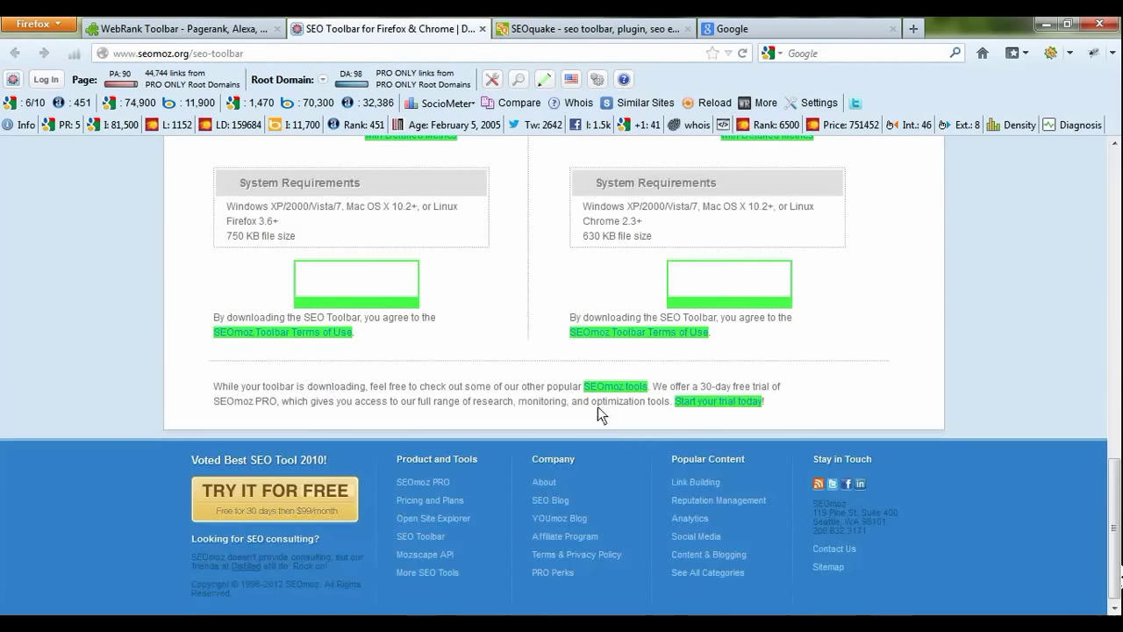
{"action": "scroll", "coordinate": [352, 338], "scroll_direction": "up", "scroll_amount": 3}
{"action": "scroll", "coordinate": [356, 338], "scroll_direction": "up", "scroll_amount": 8}
{"action": "scroll", "coordinate": [482, 363], "scroll_direction": "down", "scroll_amount": 5}
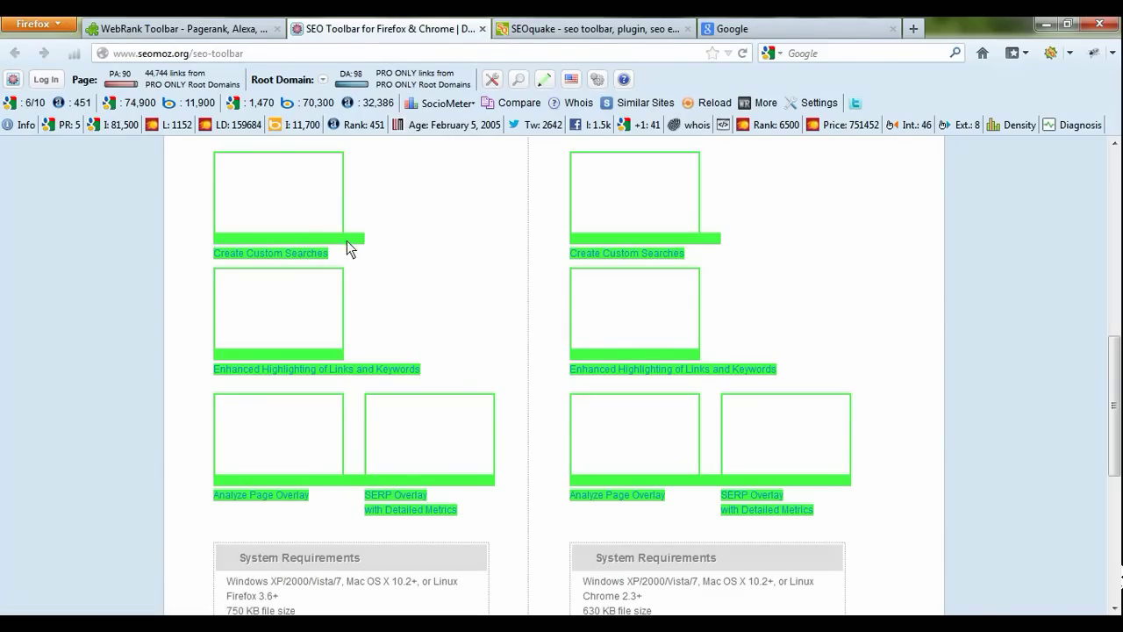
{"action": "left_click", "coordinate": [546, 80]}
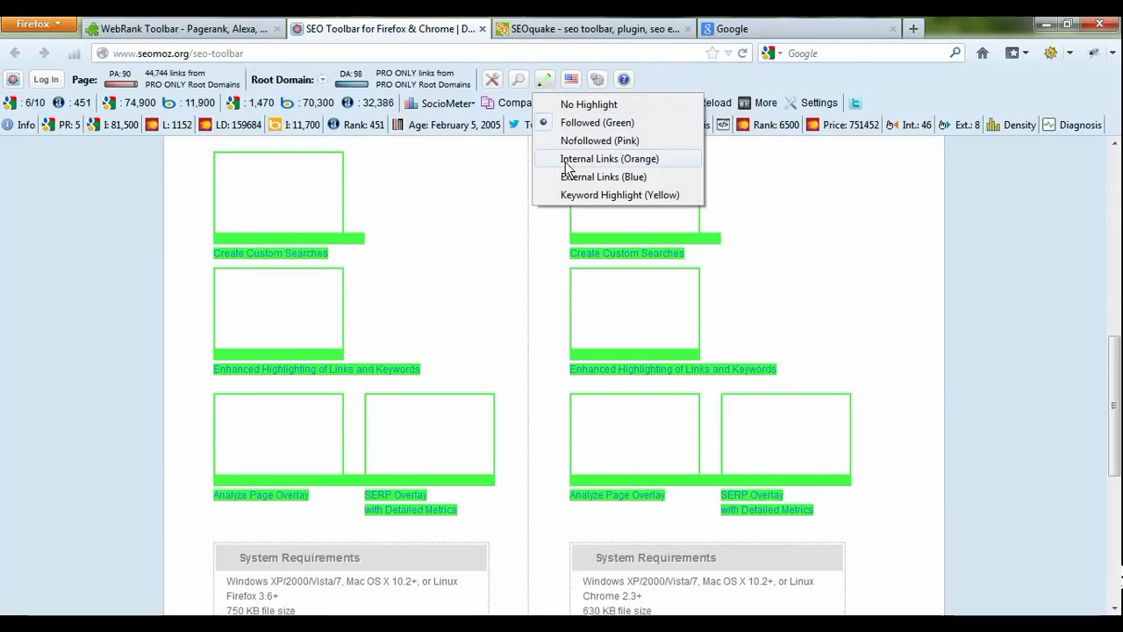
Step: Highlight nofollowed links in pink and scroll the page to review them
{"action": "left_click", "coordinate": [585, 143]}
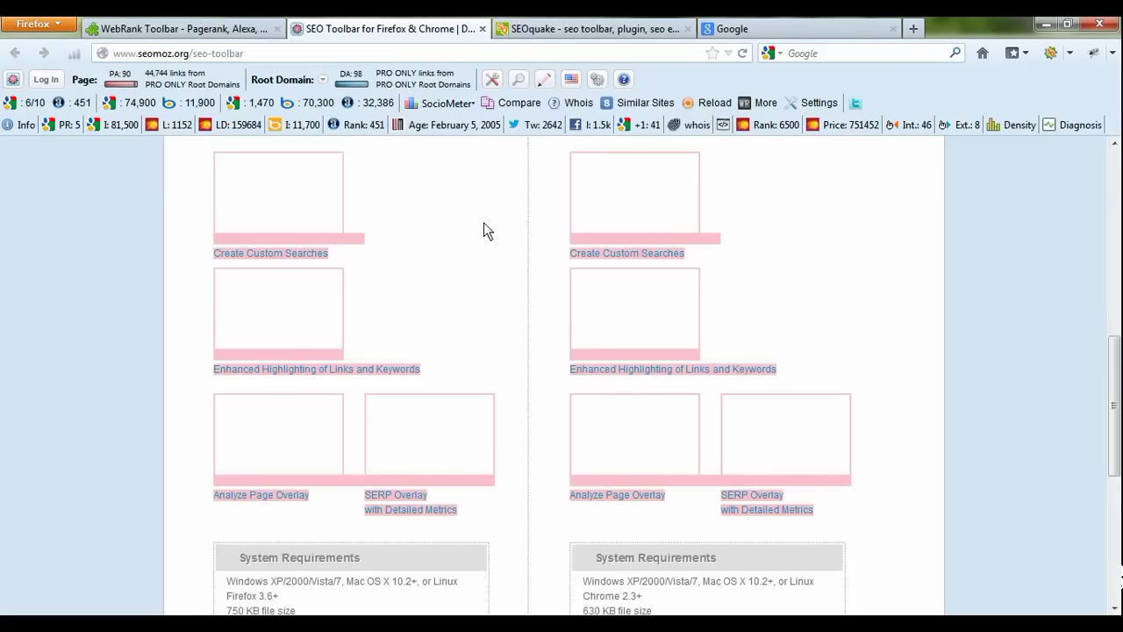
{"action": "left_click", "coordinate": [544, 79]}
{"action": "left_click", "coordinate": [474, 188]}
{"action": "scroll", "coordinate": [542, 225], "scroll_direction": "up", "scroll_amount": 3}
{"action": "scroll", "coordinate": [539, 243], "scroll_direction": "down", "scroll_amount": 5}
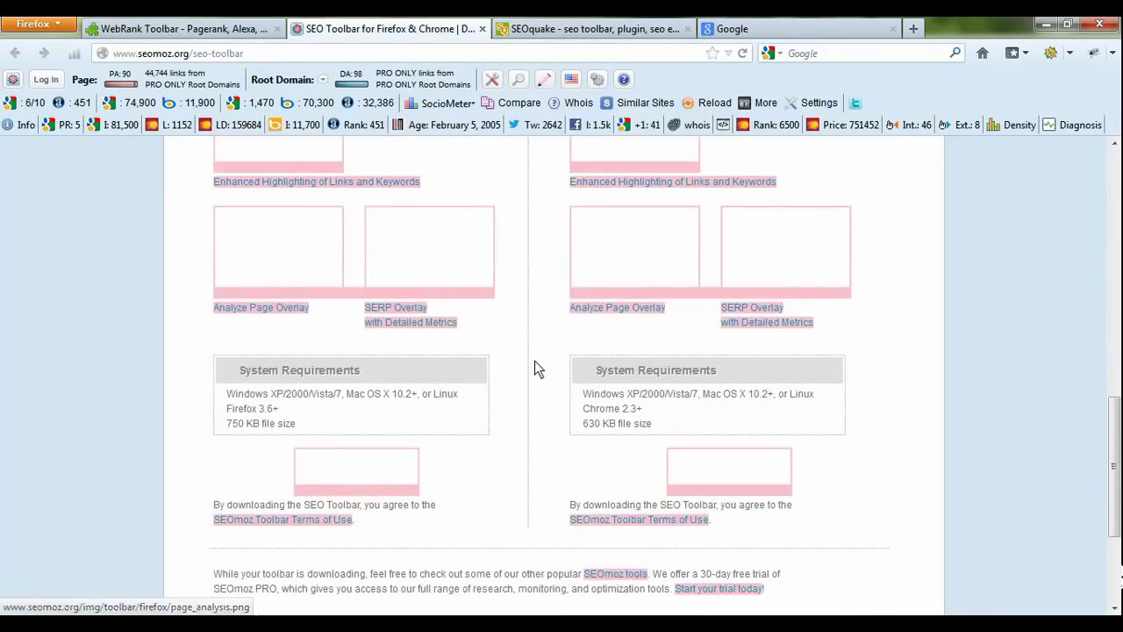
{"action": "scroll", "coordinate": [573, 277], "scroll_direction": "up", "scroll_amount": 1}
{"action": "scroll", "coordinate": [572, 277], "scroll_direction": "up", "scroll_amount": 3}
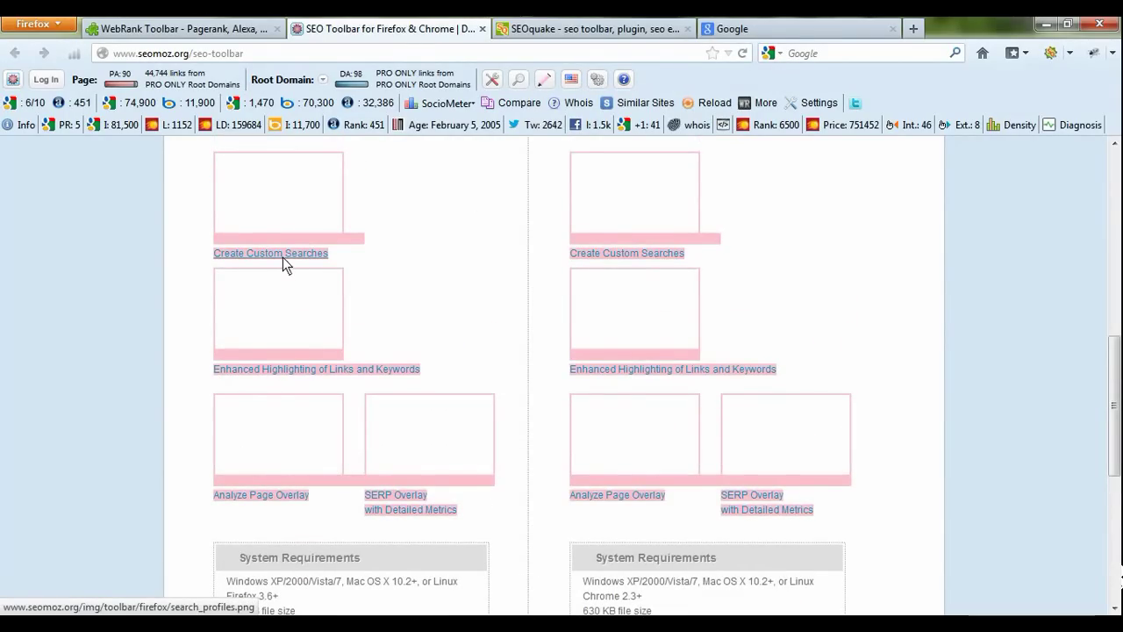
Step: Switch MozBar highlighting to internal links in orange
{"action": "left_click", "coordinate": [544, 83]}
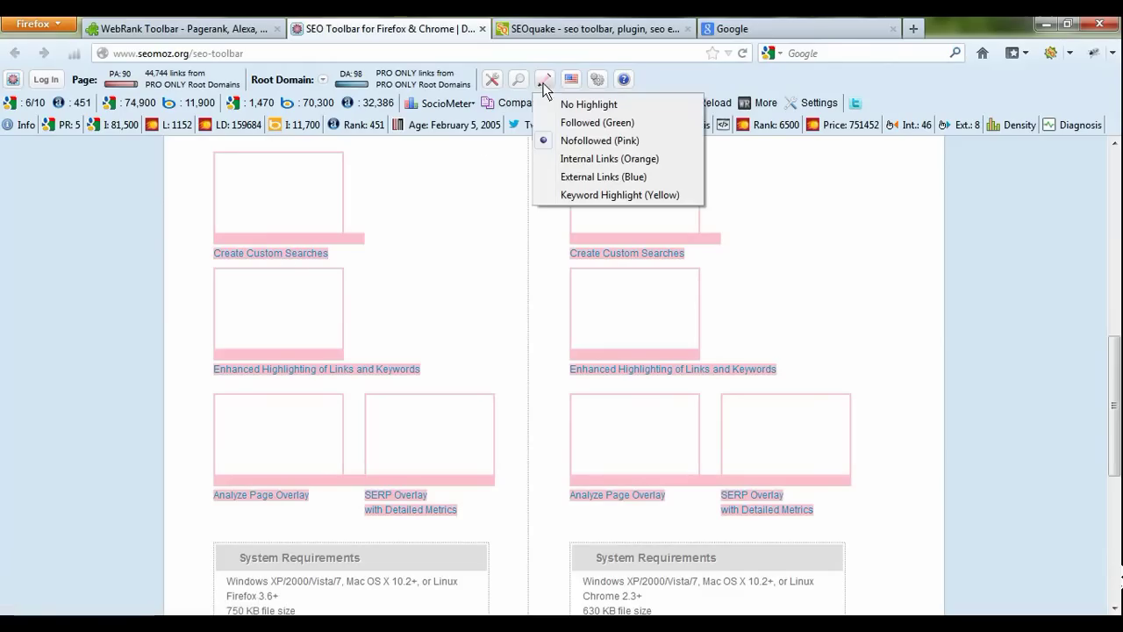
{"action": "left_click", "coordinate": [572, 158]}
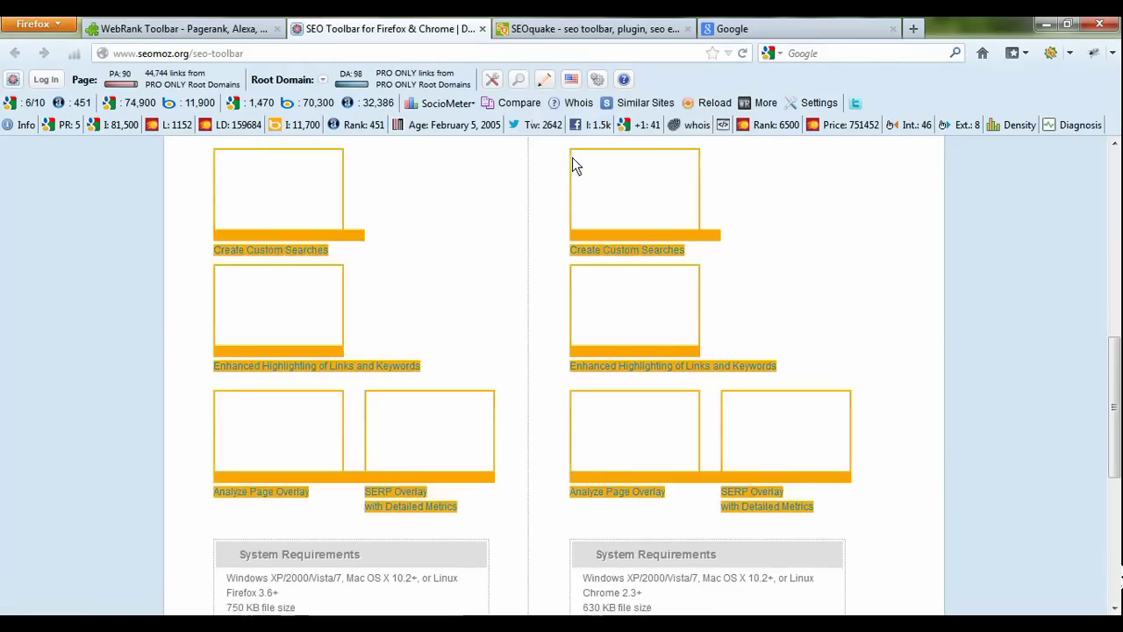
{"action": "scroll", "coordinate": [439, 295], "scroll_direction": "up", "scroll_amount": 5}
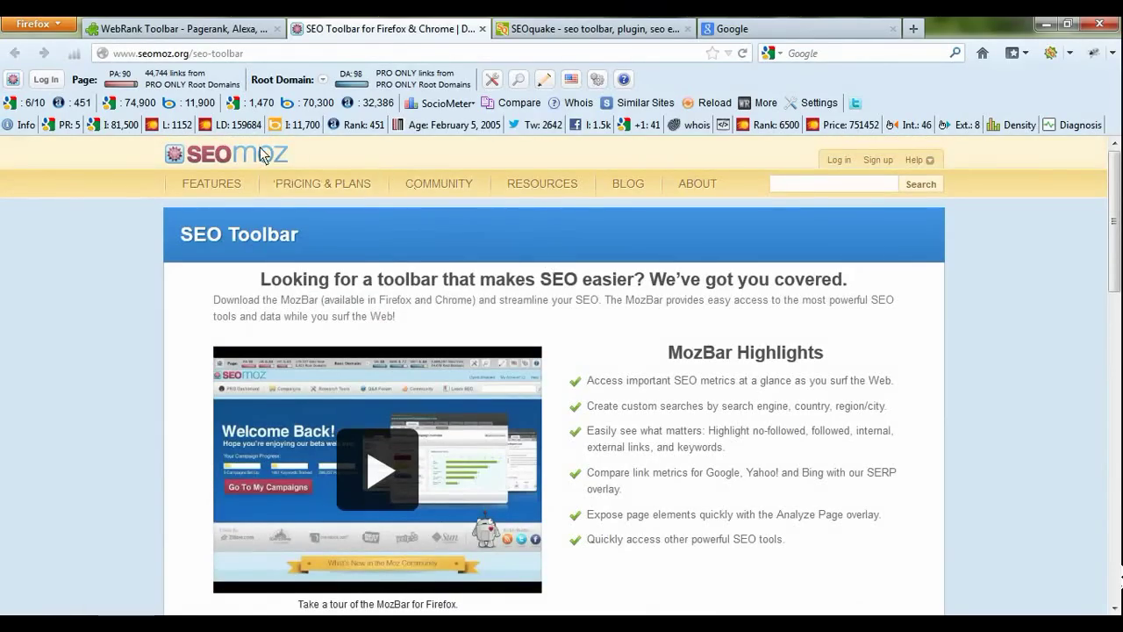
{"action": "scroll", "coordinate": [501, 280], "scroll_direction": "down", "scroll_amount": 10}
{"action": "scroll", "coordinate": [496, 295], "scroll_direction": "up", "scroll_amount": 3}
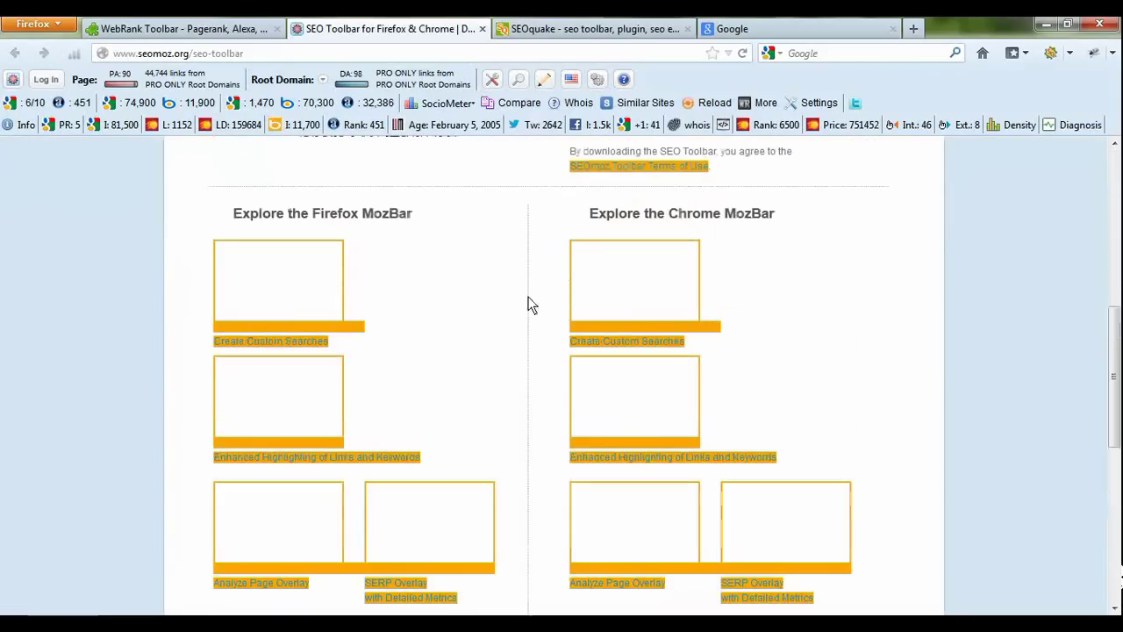
Step: Switch MozBar highlighting to external links in blue
{"action": "left_click", "coordinate": [544, 79]}
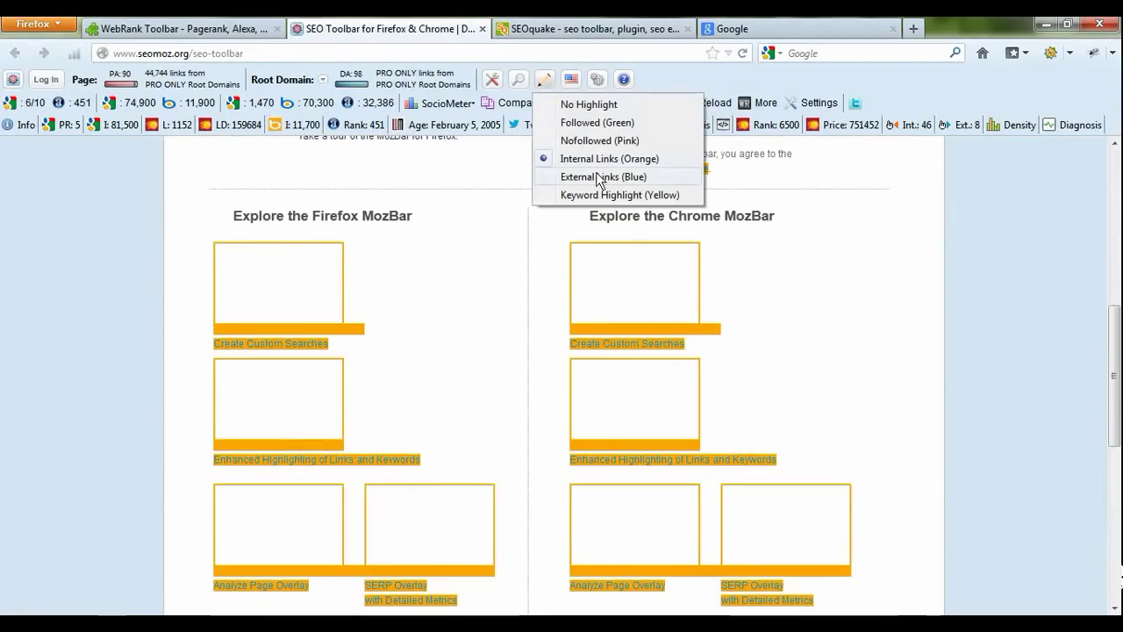
{"action": "left_click", "coordinate": [596, 176]}
{"action": "scroll", "coordinate": [541, 295], "scroll_direction": "up", "scroll_amount": 4}
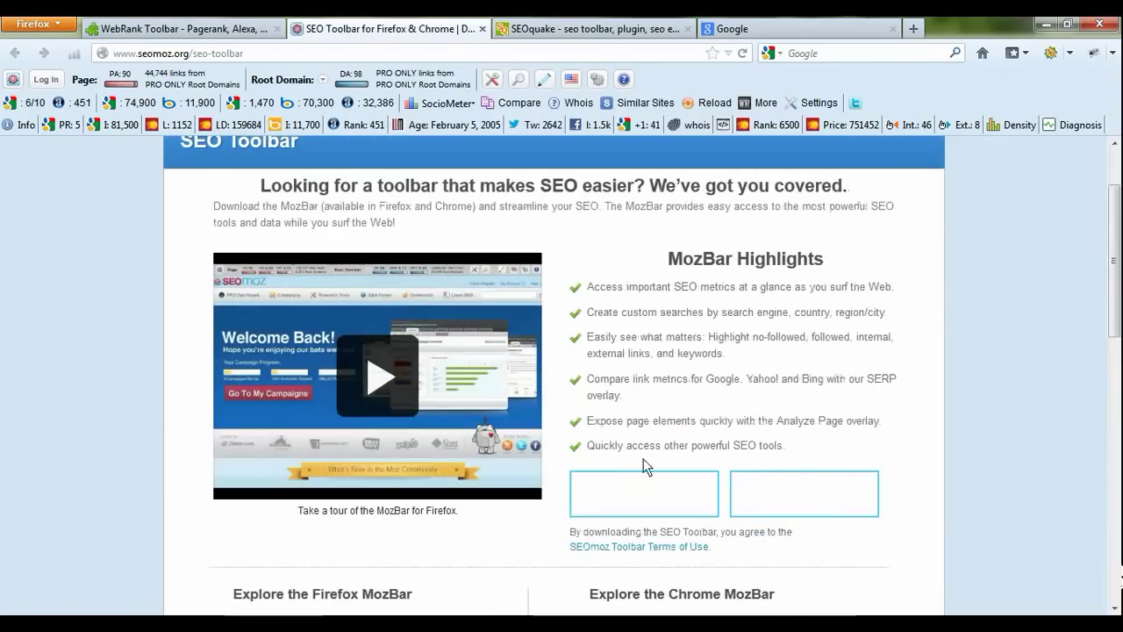
{"action": "scroll", "coordinate": [738, 419], "scroll_direction": "down", "scroll_amount": 5}
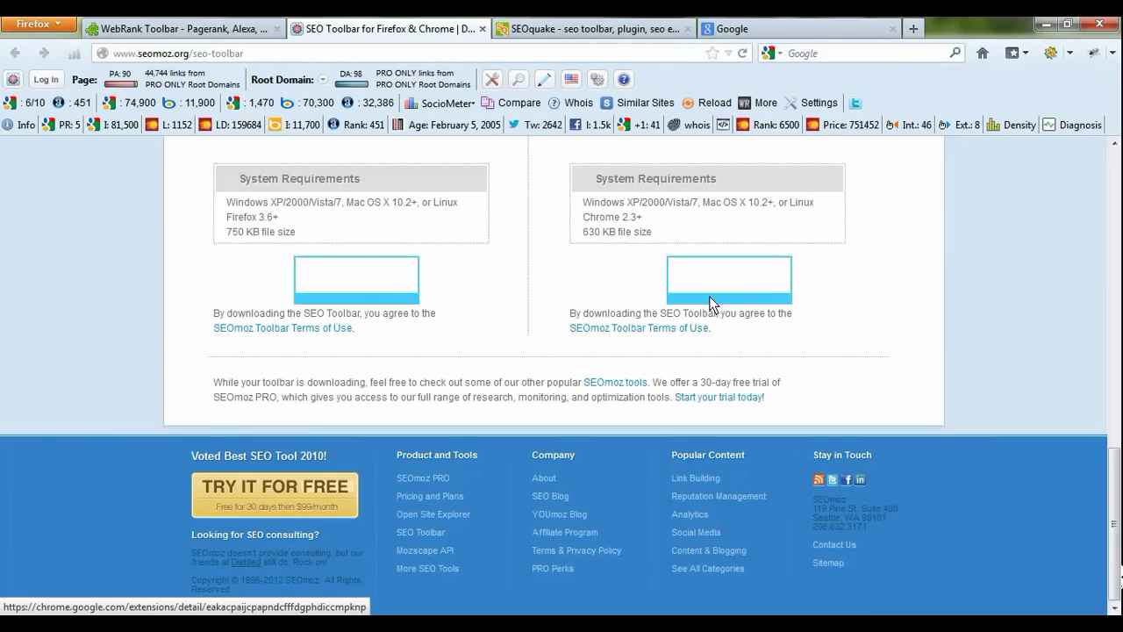
{"action": "scroll", "coordinate": [711, 305], "scroll_direction": "up", "scroll_amount": 2}
{"action": "left_click", "coordinate": [545, 80]}
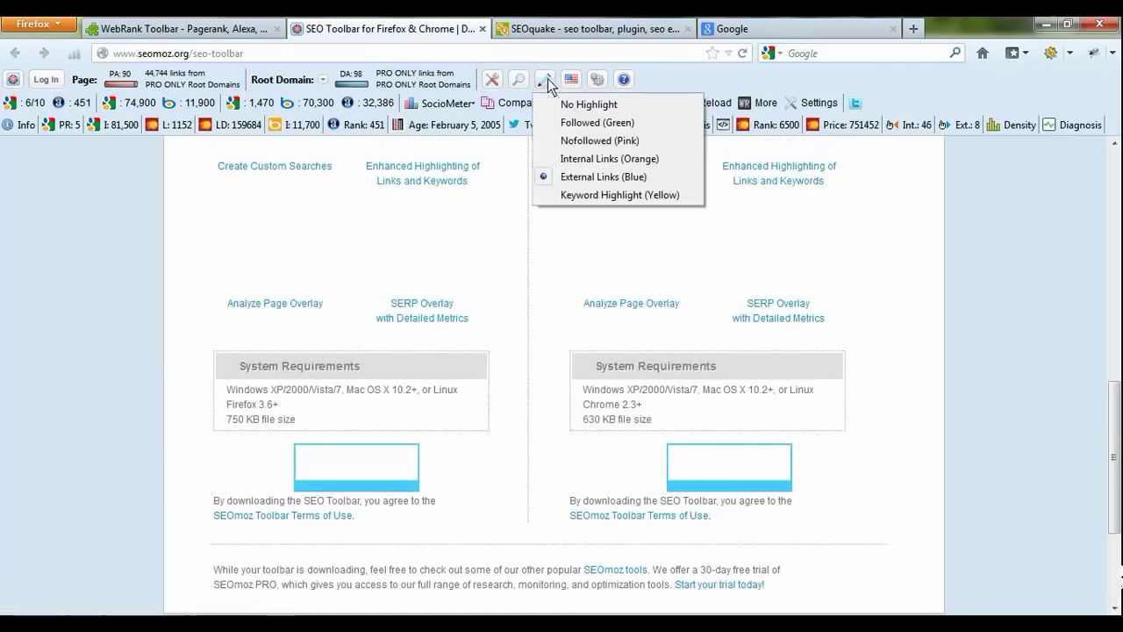
Step: Try yellow highlighting for the keyword 'keyword', then set MozBar back to No Highlight
{"action": "left_click", "coordinate": [587, 195]}
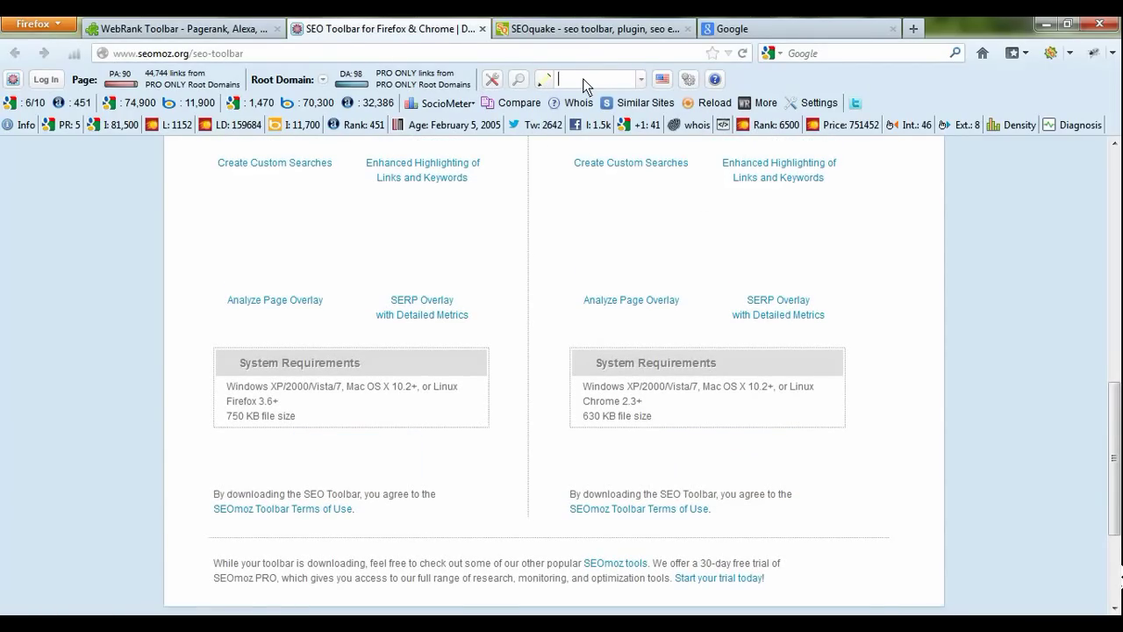
{"action": "type", "text": "keyword"}
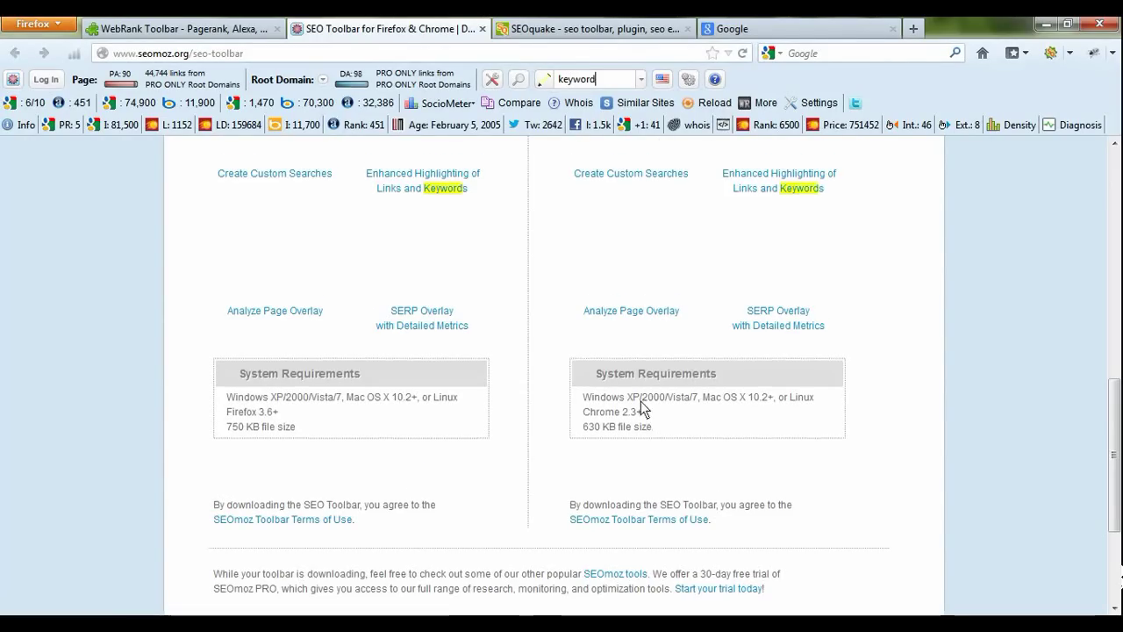
{"action": "scroll", "coordinate": [641, 405], "scroll_direction": "up", "scroll_amount": 5}
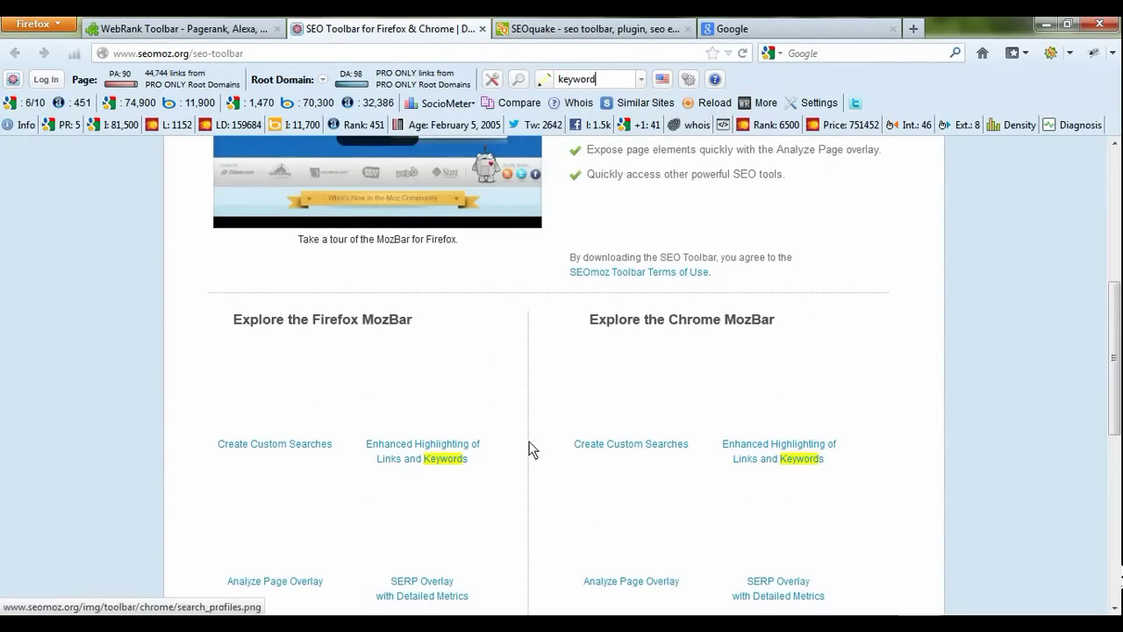
{"action": "left_click", "coordinate": [543, 84]}
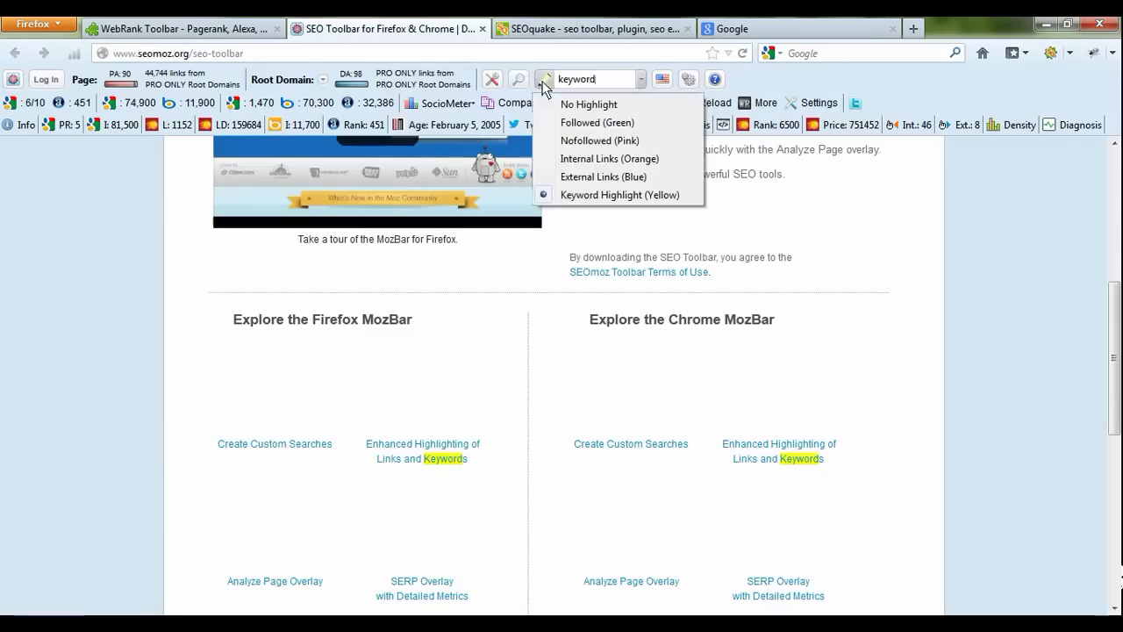
{"action": "left_click", "coordinate": [562, 103]}
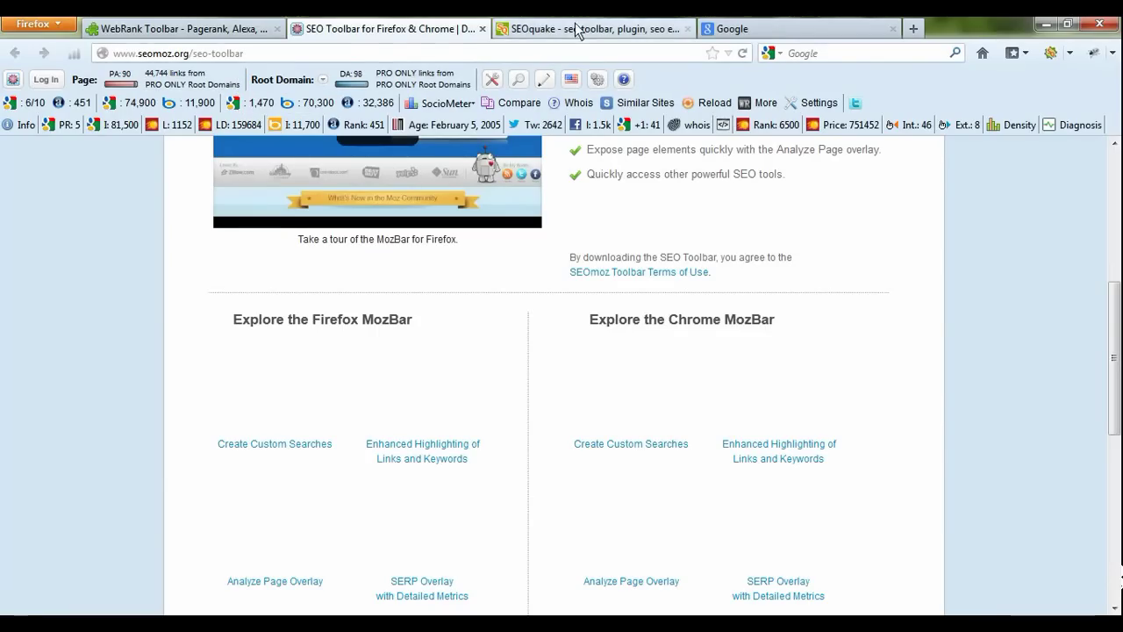
Step: Glance at the SEOquake site, then return to the Google results for 'social networking sites'
{"action": "left_click", "coordinate": [534, 26]}
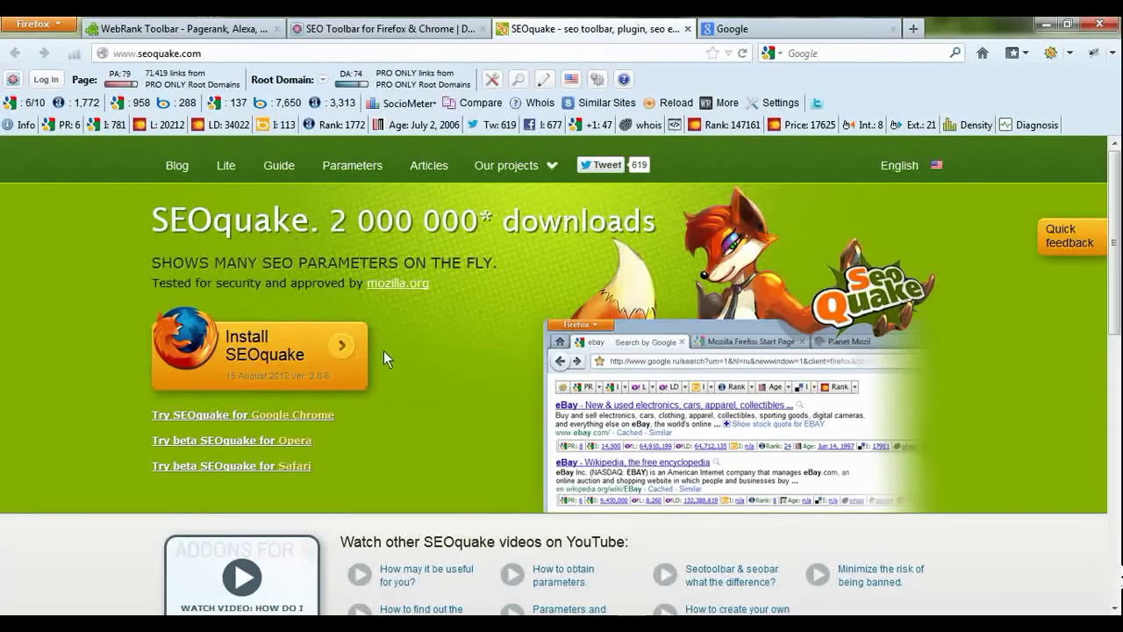
{"action": "left_click", "coordinate": [789, 31]}
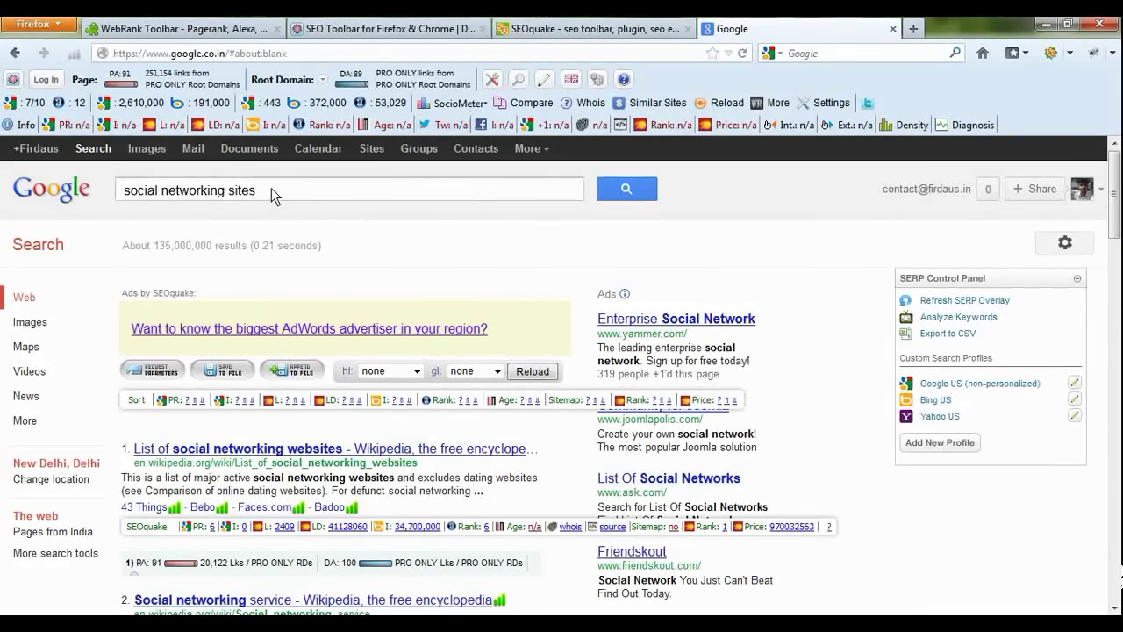
{"action": "left_click_drag", "start_coordinate": [271, 188], "coordinate": [121, 193]}
{"action": "left_click", "coordinate": [293, 193]}
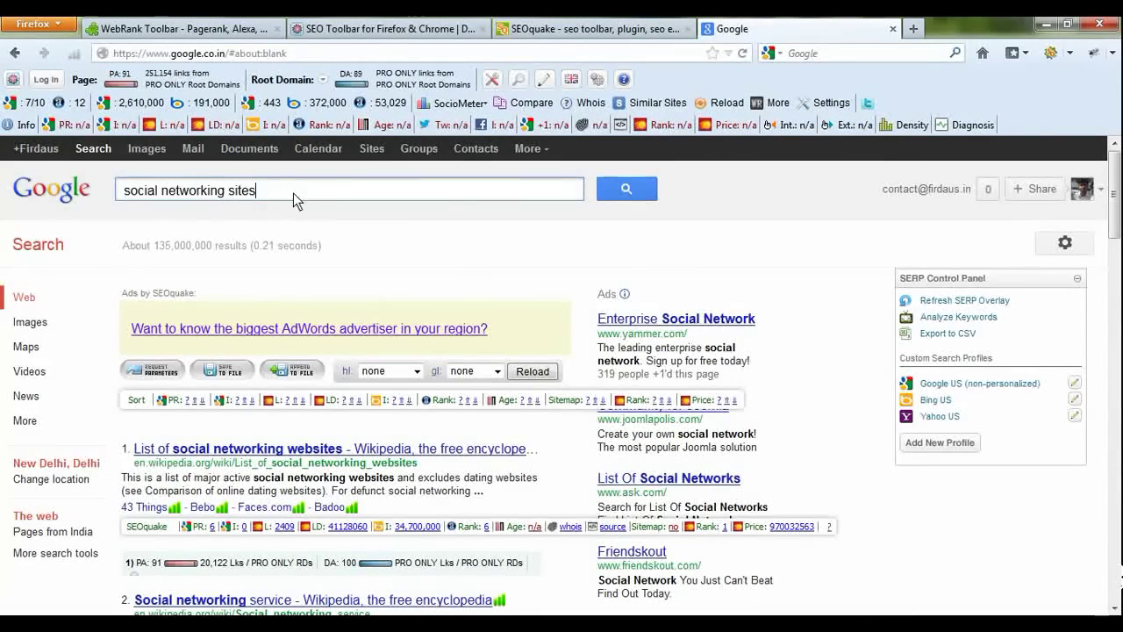
{"action": "scroll", "coordinate": [293, 187], "scroll_direction": "down", "scroll_amount": 4}
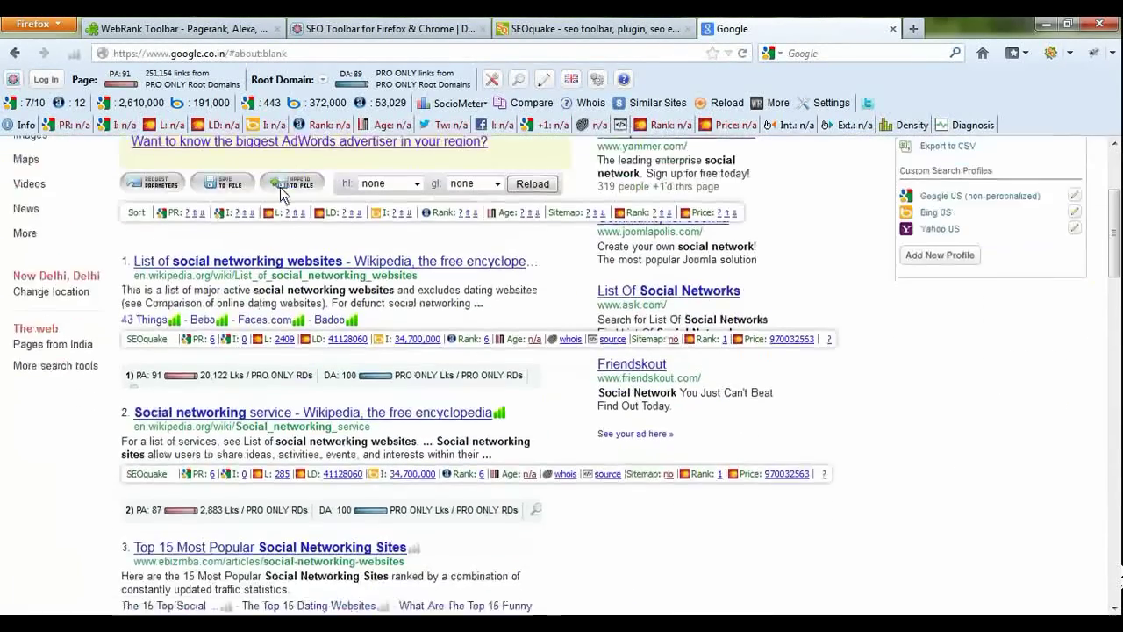
{"action": "scroll", "coordinate": [280, 187], "scroll_direction": "down", "scroll_amount": 20}
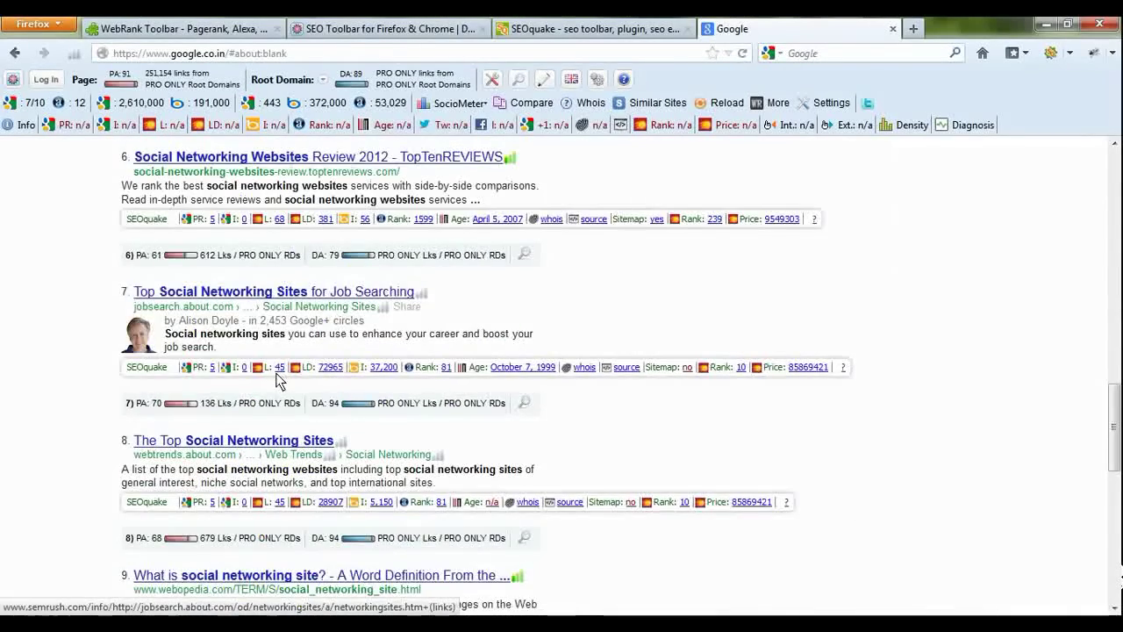
{"action": "scroll", "coordinate": [277, 379], "scroll_direction": "up", "scroll_amount": 20}
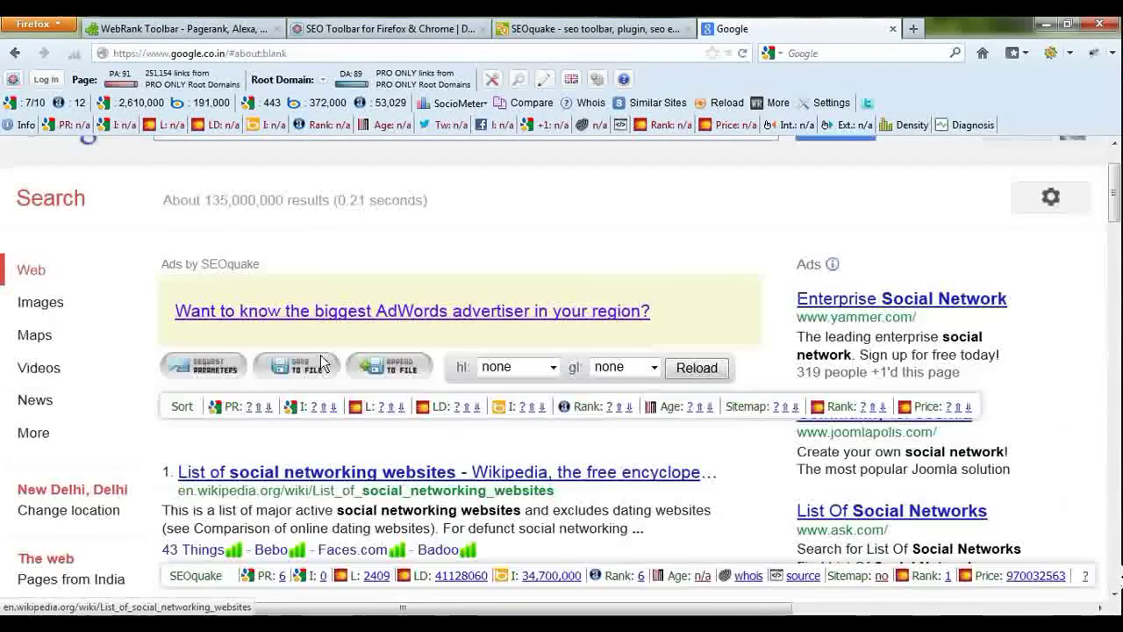
{"action": "scroll", "coordinate": [321, 363], "scroll_direction": "up", "scroll_amount": 2}
{"action": "scroll", "coordinate": [322, 364], "scroll_direction": "down", "scroll_amount": 4}
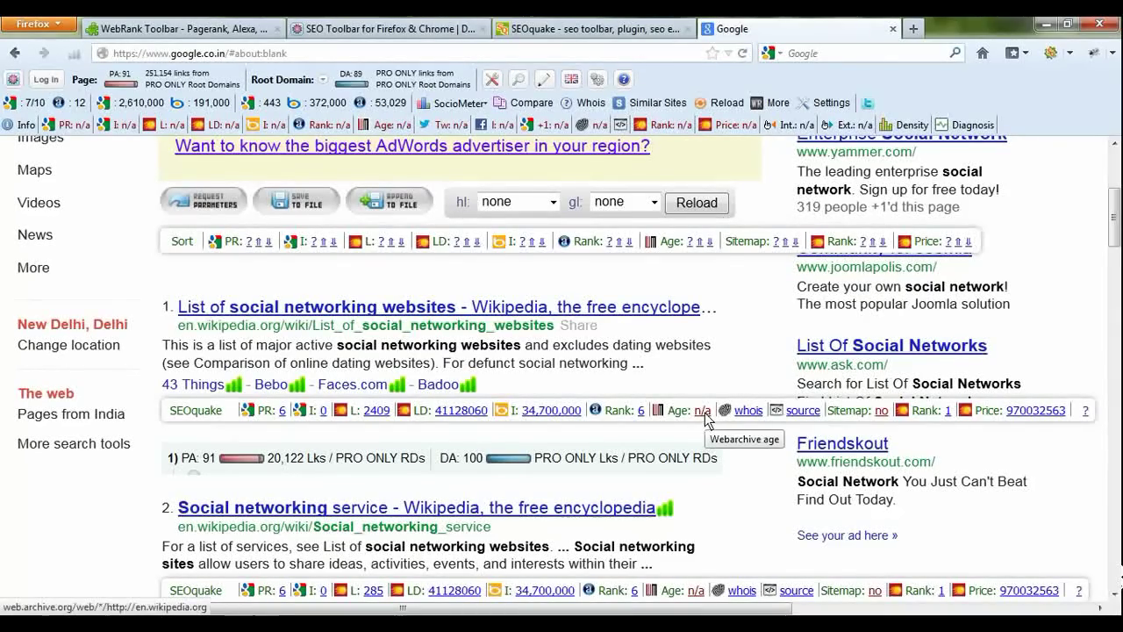
{"action": "scroll", "coordinate": [702, 404], "scroll_direction": "down", "scroll_amount": 7}
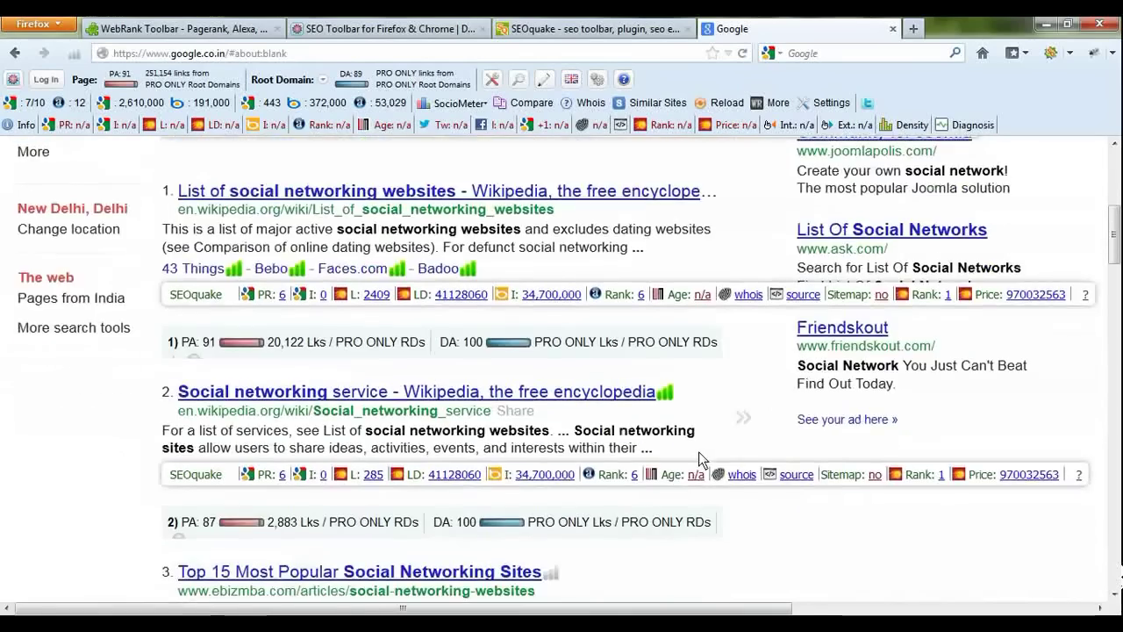
{"action": "scroll", "coordinate": [692, 381], "scroll_direction": "down", "scroll_amount": 7}
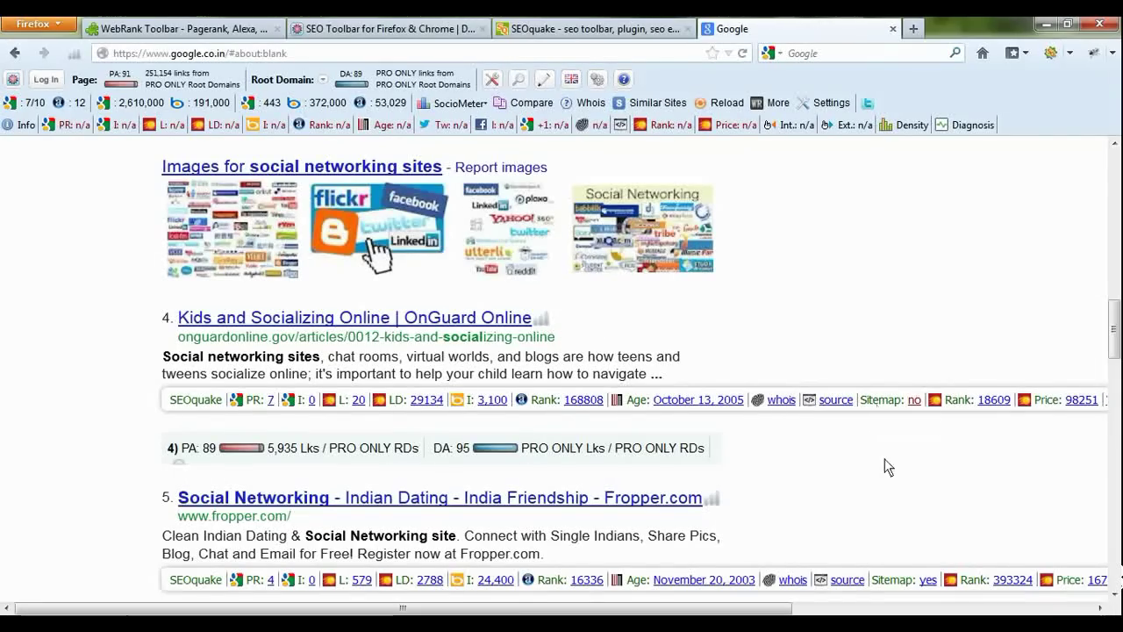
Step: Scroll the Google results vertically and horizontally to review the SEOquake and MozBar metrics
{"action": "scroll", "coordinate": [888, 416], "scroll_direction": "down", "scroll_amount": 5}
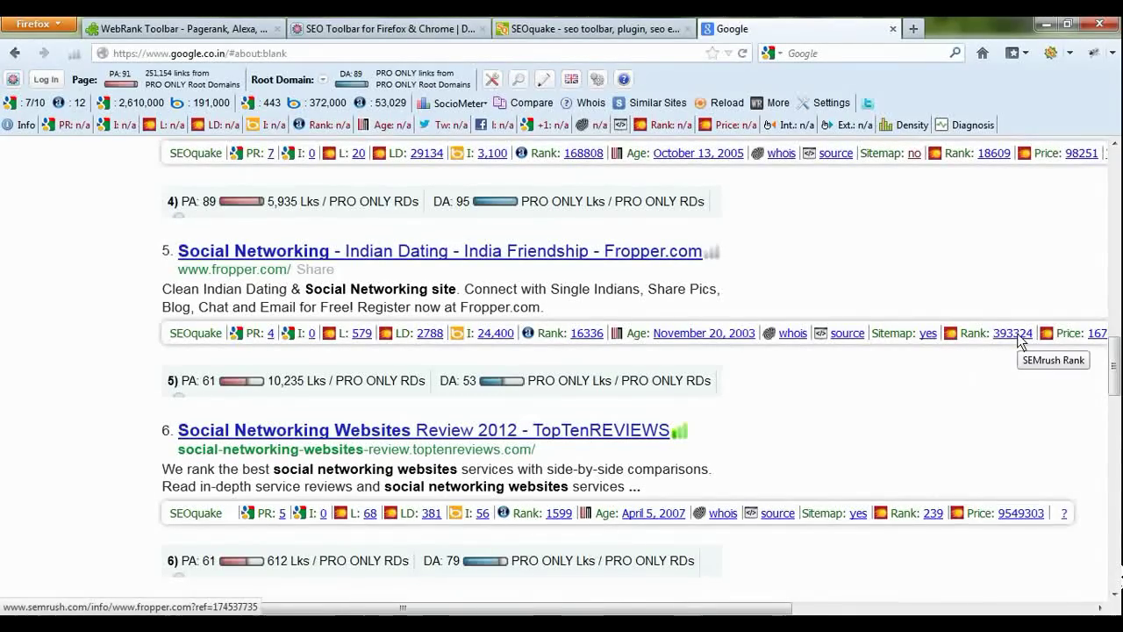
{"action": "left_click_drag", "start_coordinate": [723, 609], "coordinate": [887, 611]}
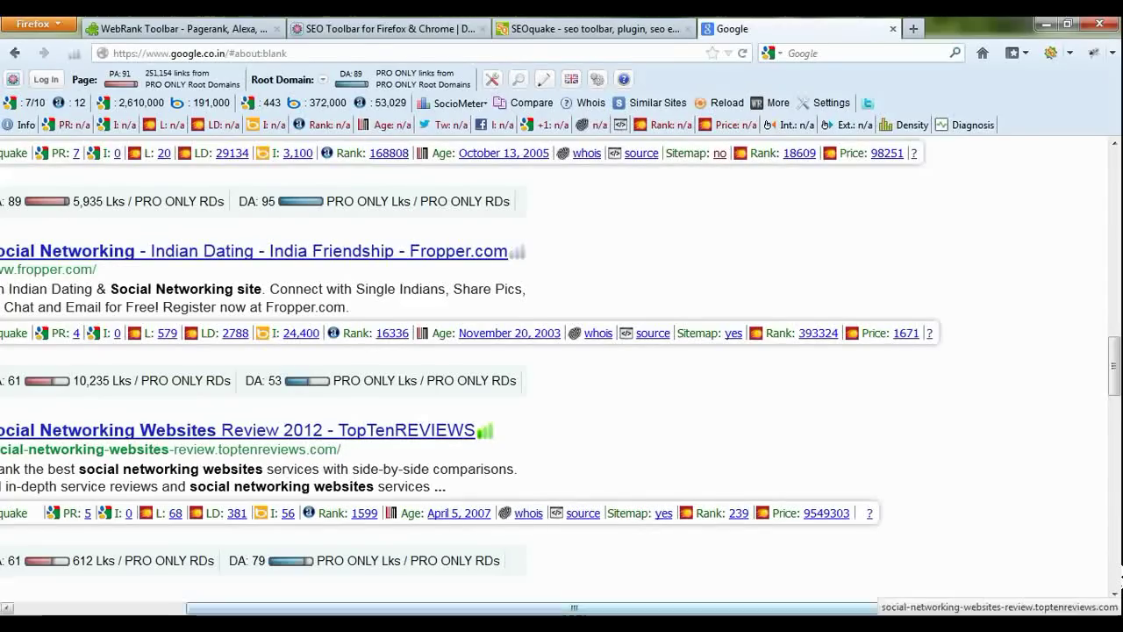
{"action": "left_click_drag", "start_coordinate": [424, 611], "coordinate": [251, 608]}
{"action": "scroll", "coordinate": [380, 359], "scroll_direction": "up", "scroll_amount": 3}
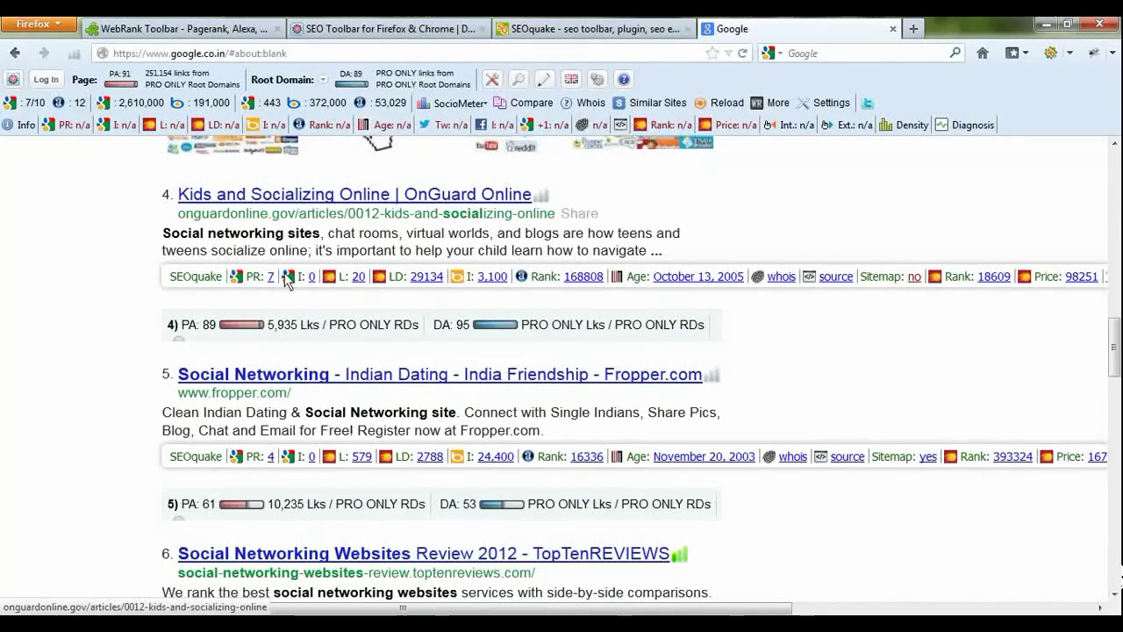
{"action": "scroll", "coordinate": [632, 314], "scroll_direction": "down", "scroll_amount": 12}
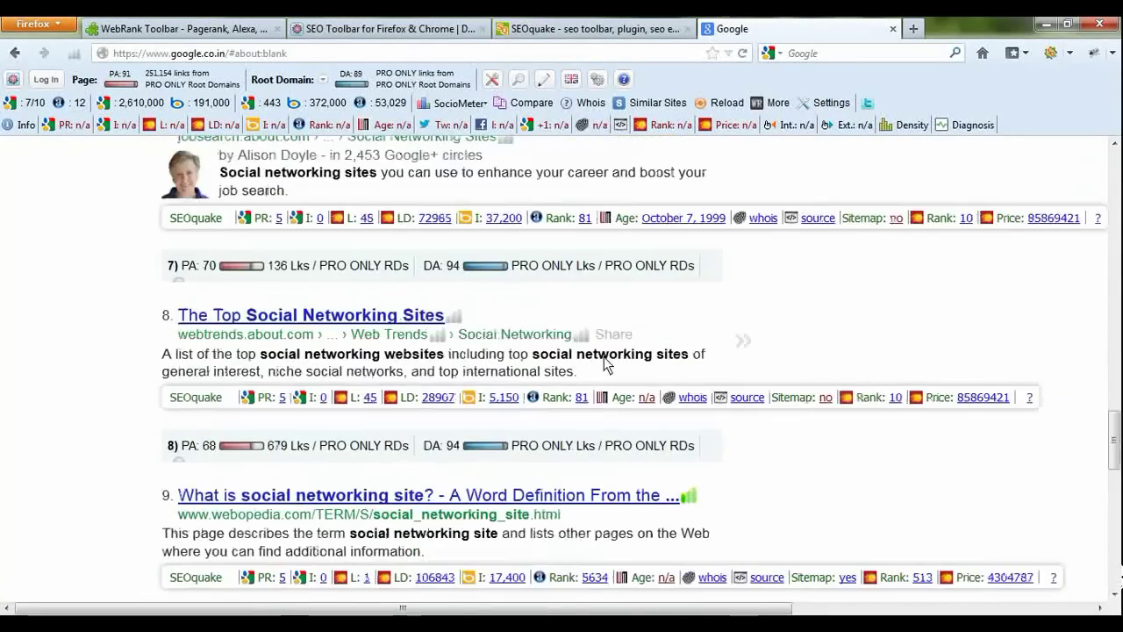
{"action": "scroll", "coordinate": [587, 367], "scroll_direction": "down", "scroll_amount": 2}
{"action": "scroll", "coordinate": [587, 367], "scroll_direction": "down", "scroll_amount": 3}
{"action": "scroll", "coordinate": [586, 367], "scroll_direction": "up", "scroll_amount": 15}
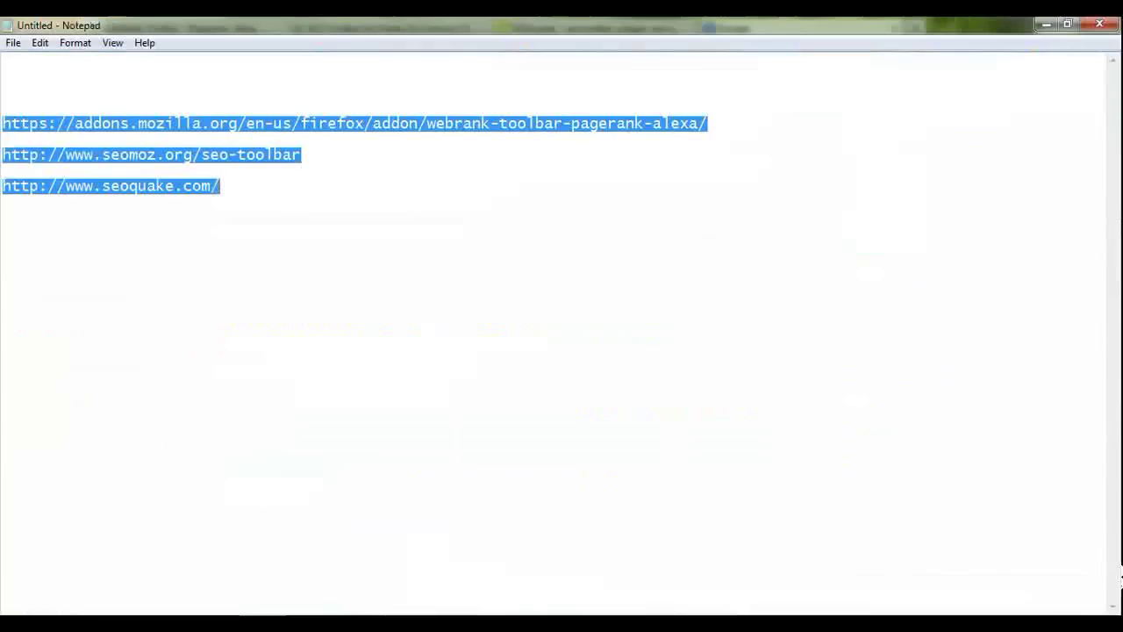
Step: Write 'Seo purpose' and 'time save' on separate lines above the toolbar links, then return to Firefox
{"action": "left_click", "coordinate": [290, 184]}
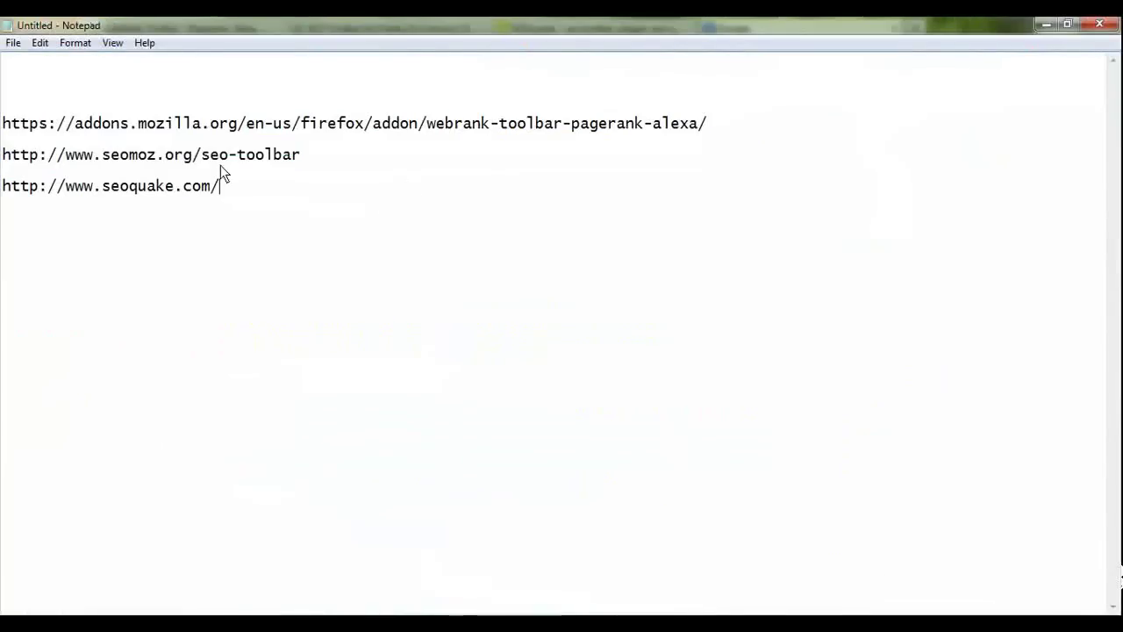
{"action": "left_click", "coordinate": [27, 81]}
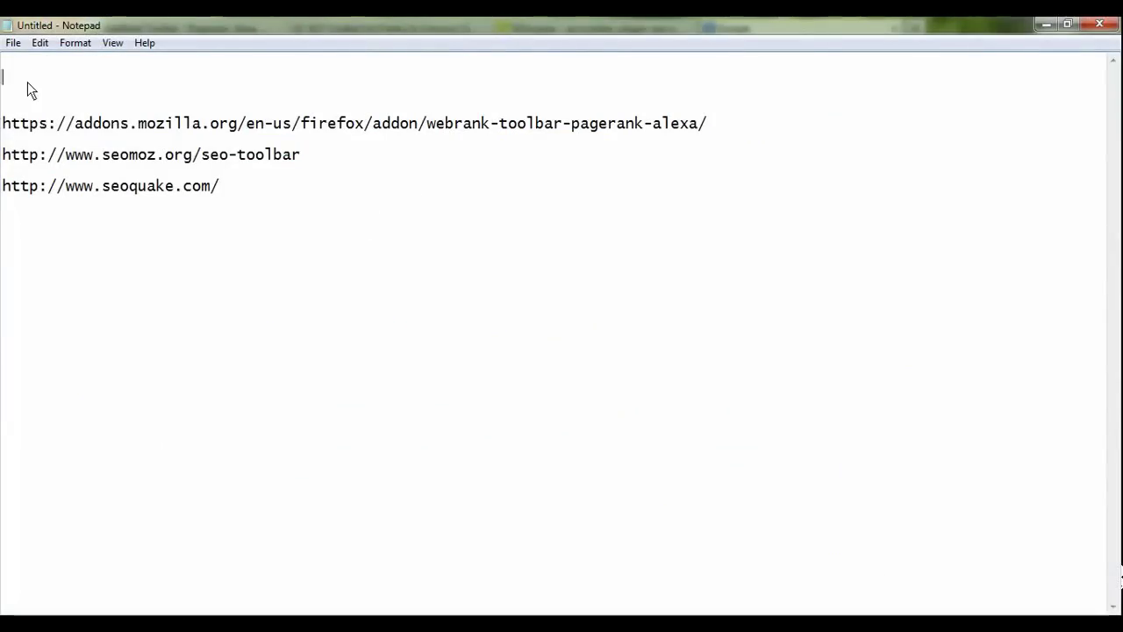
{"action": "type", "text": "Seo"}
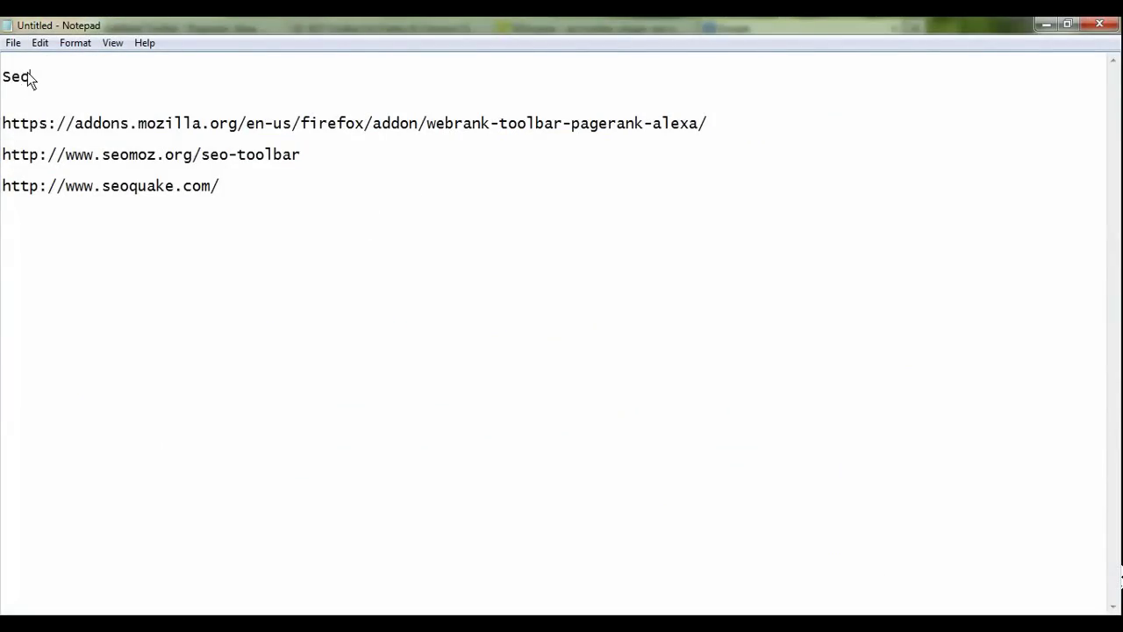
{"action": "type", "text": " purpose"}
{"action": "key", "text": "Return"}
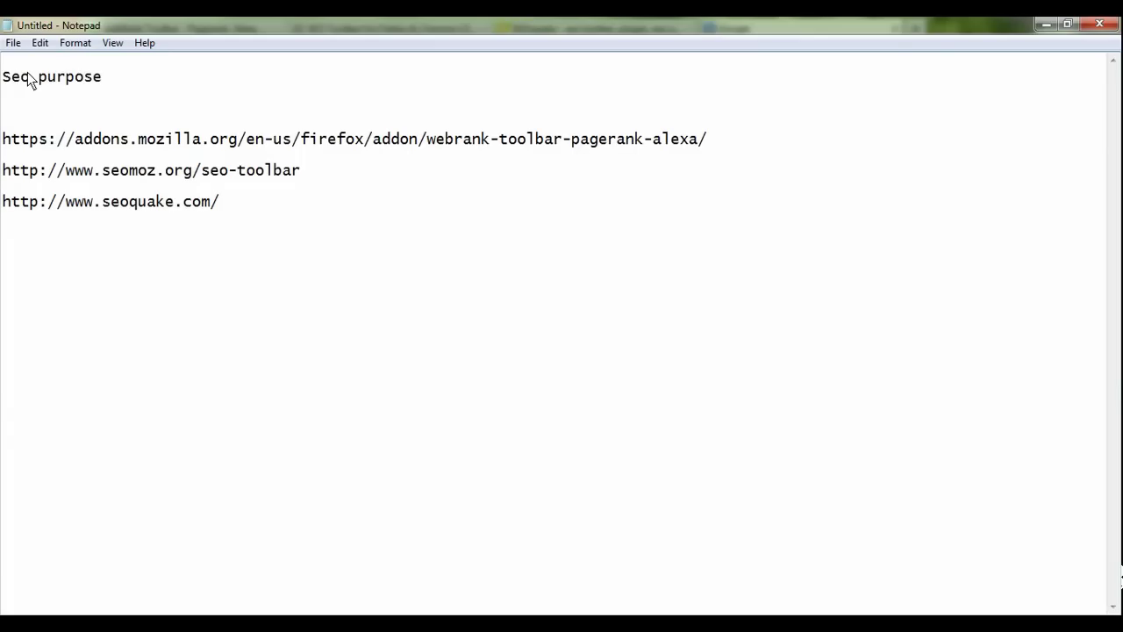
{"action": "type", "text": "time save"}
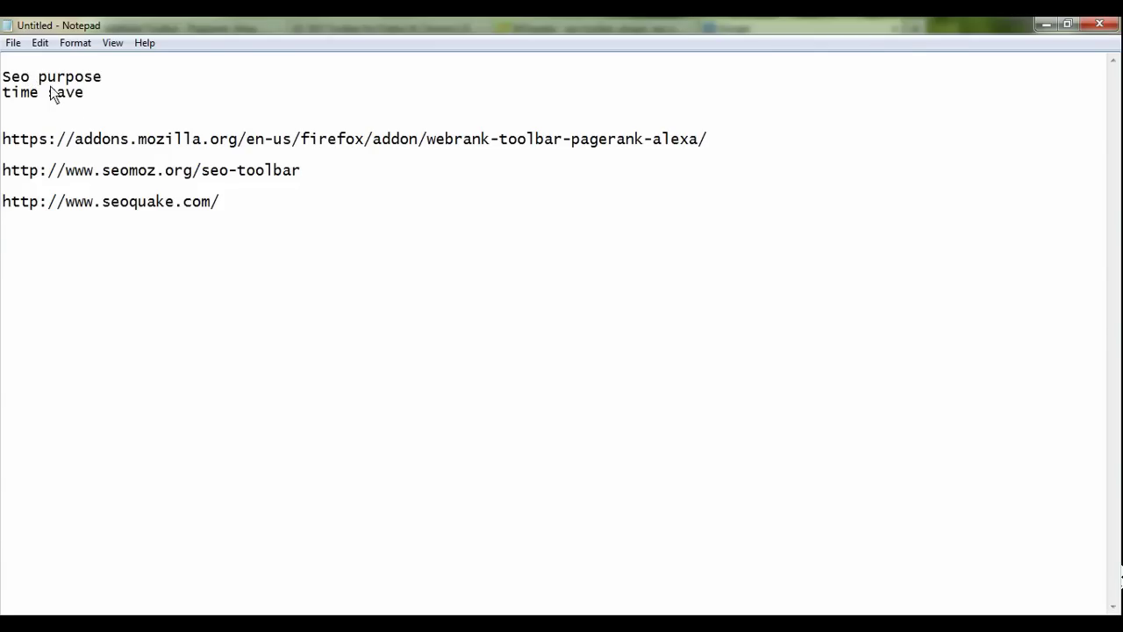
{"action": "left_click_drag", "start_coordinate": [266, 209], "coordinate": [2, 141]}
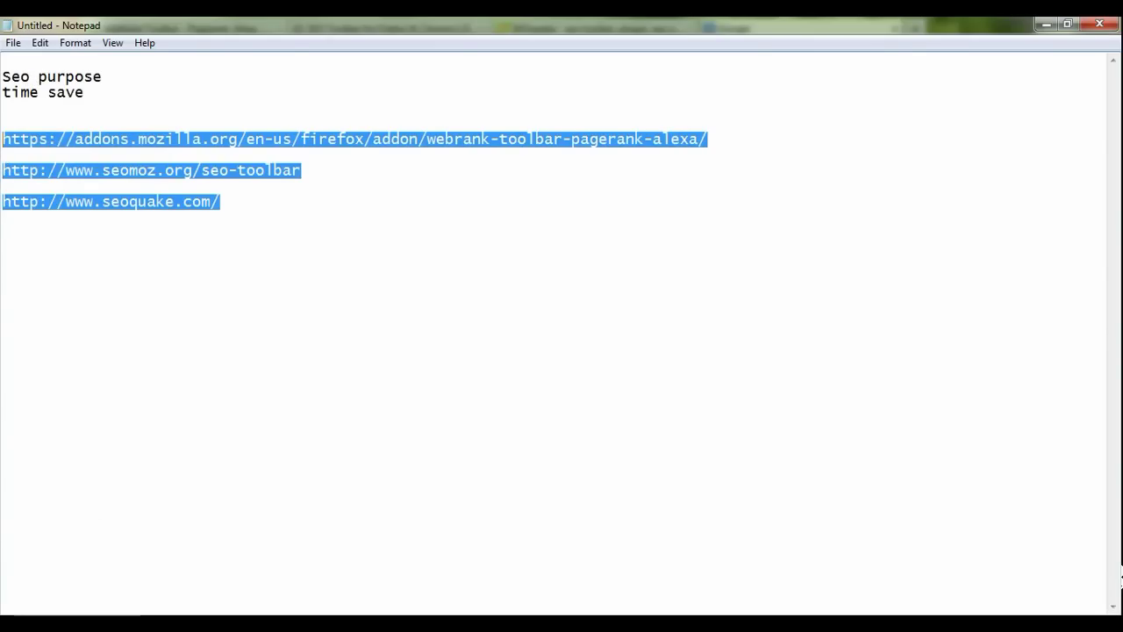
{"action": "key", "text": "alt+Tab"}
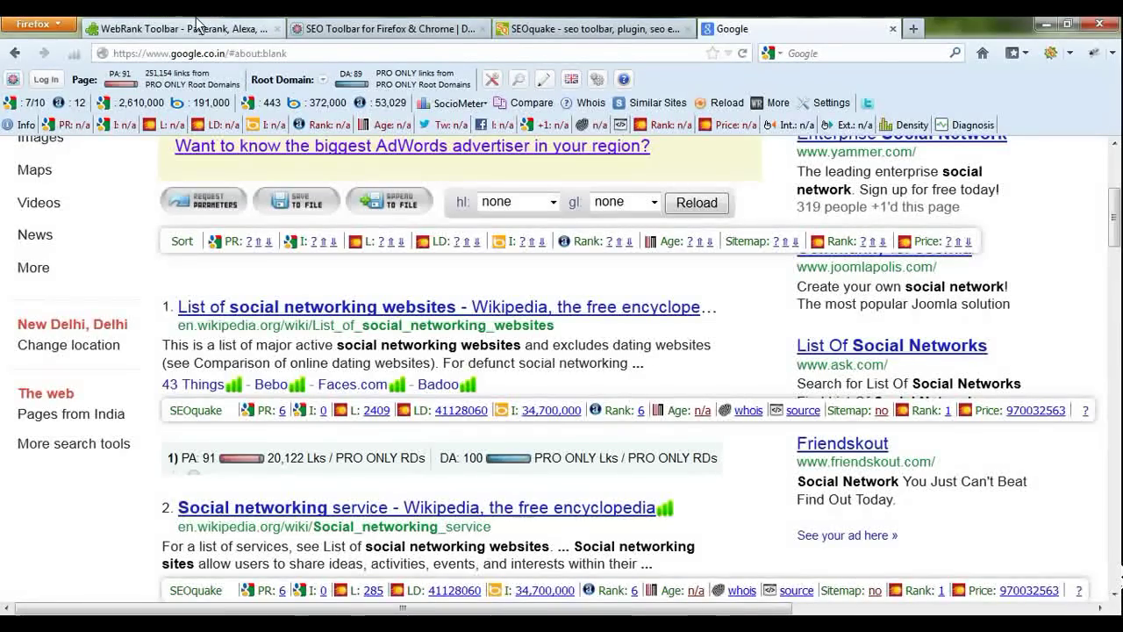
Step: Look over the WebRank Toolbar add-on page and the SEOmoz toolbar page
{"action": "left_click", "coordinate": [199, 27]}
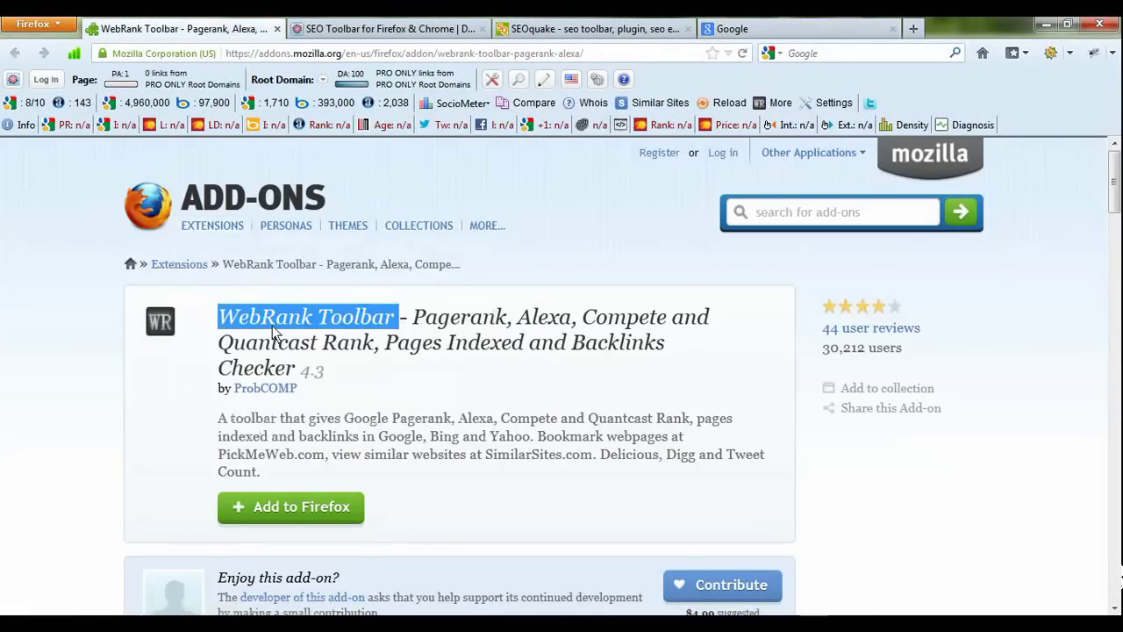
{"action": "left_click_drag", "start_coordinate": [220, 321], "coordinate": [376, 322]}
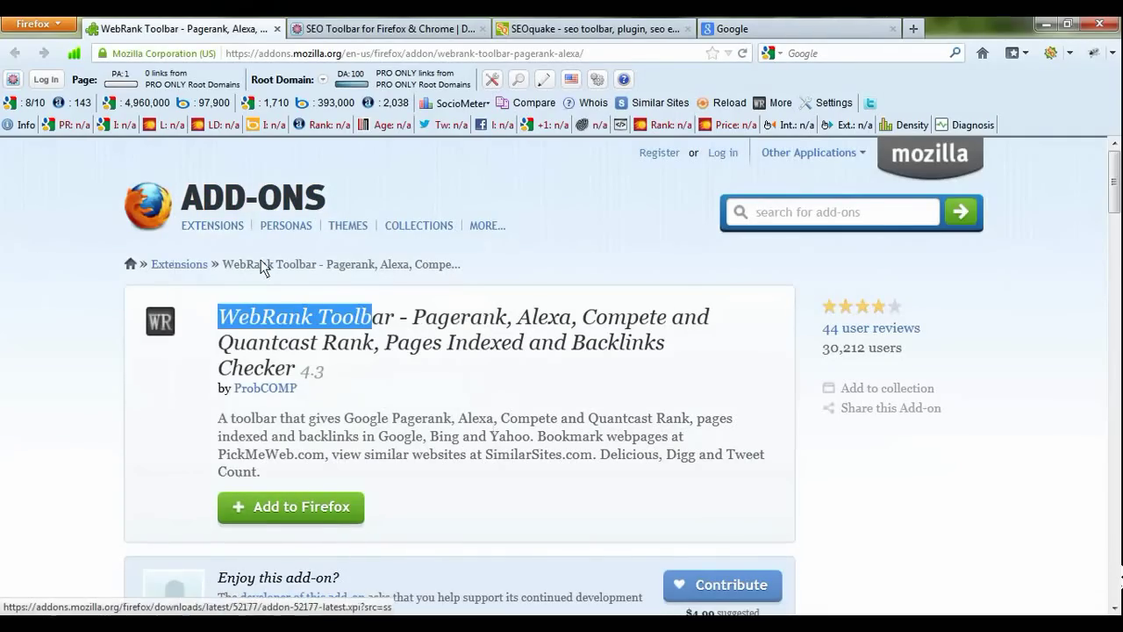
{"action": "left_click", "coordinate": [343, 30]}
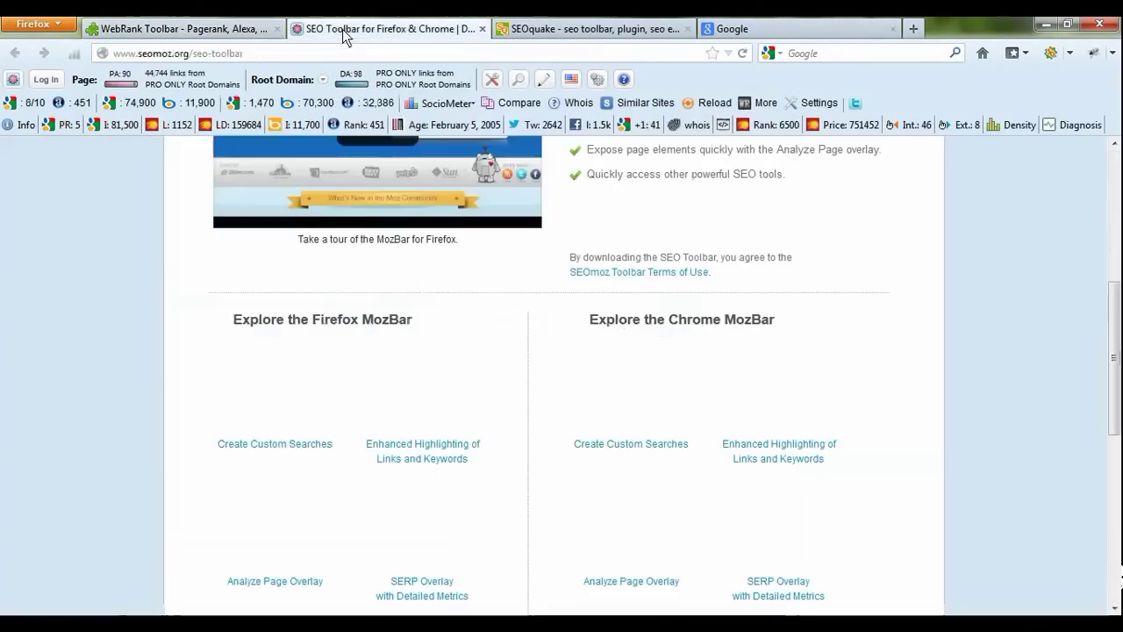
{"action": "scroll", "coordinate": [417, 364], "scroll_direction": "up", "scroll_amount": 5}
{"action": "scroll", "coordinate": [474, 439], "scroll_direction": "down", "scroll_amount": 2}
{"action": "scroll", "coordinate": [459, 391], "scroll_direction": "up", "scroll_amount": 1}
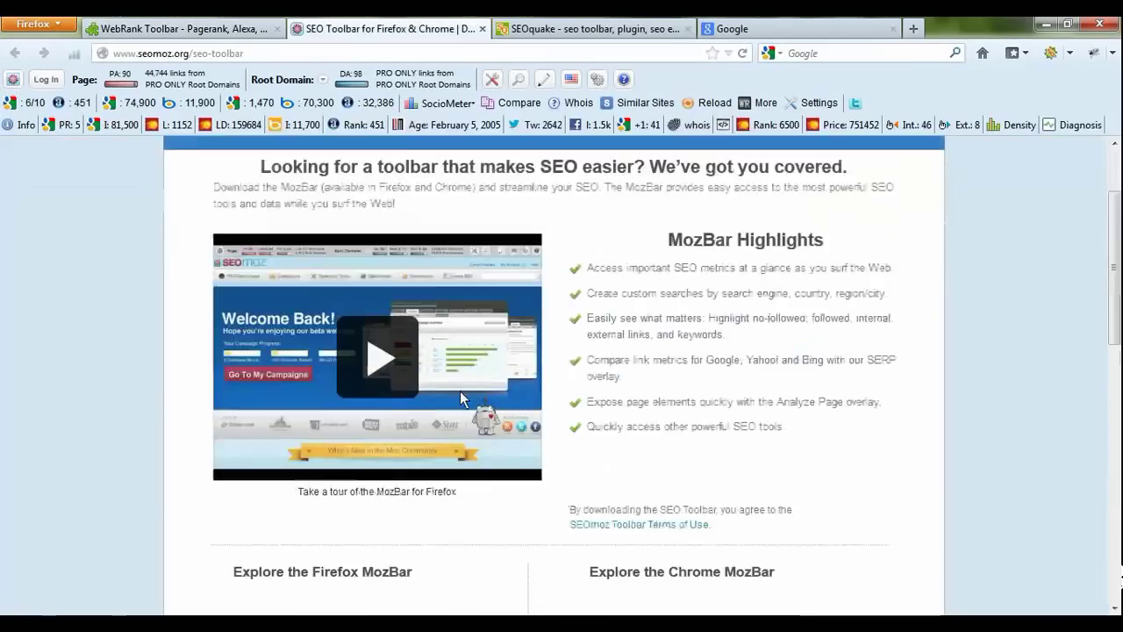
{"action": "scroll", "coordinate": [460, 390], "scroll_direction": "up", "scroll_amount": 2}
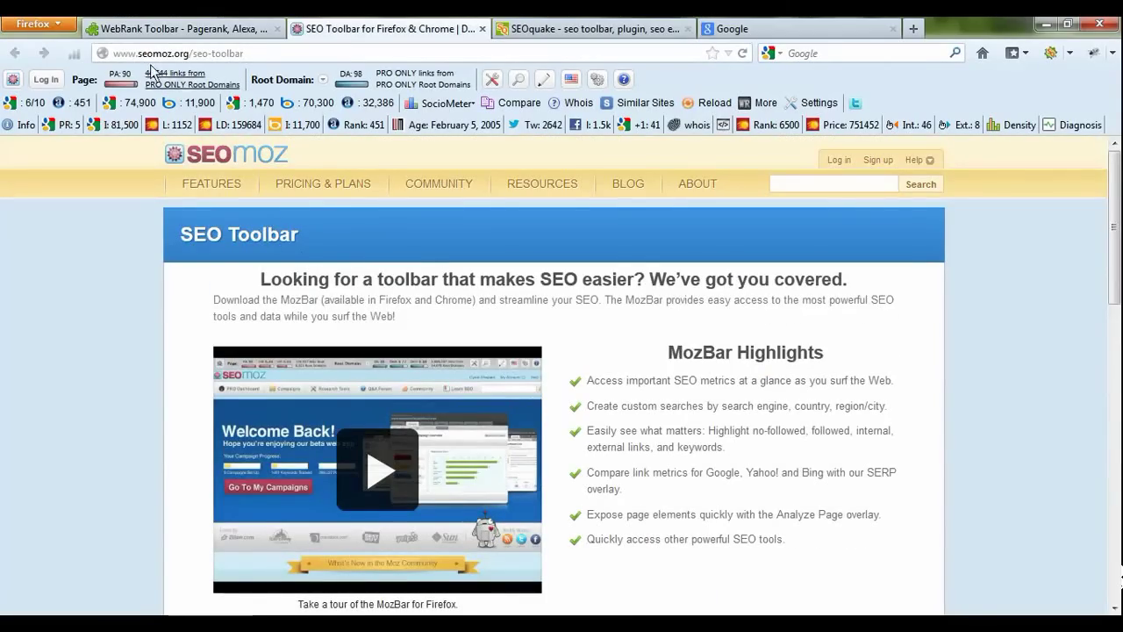
{"action": "left_click_drag", "start_coordinate": [128, 54], "coordinate": [203, 53]}
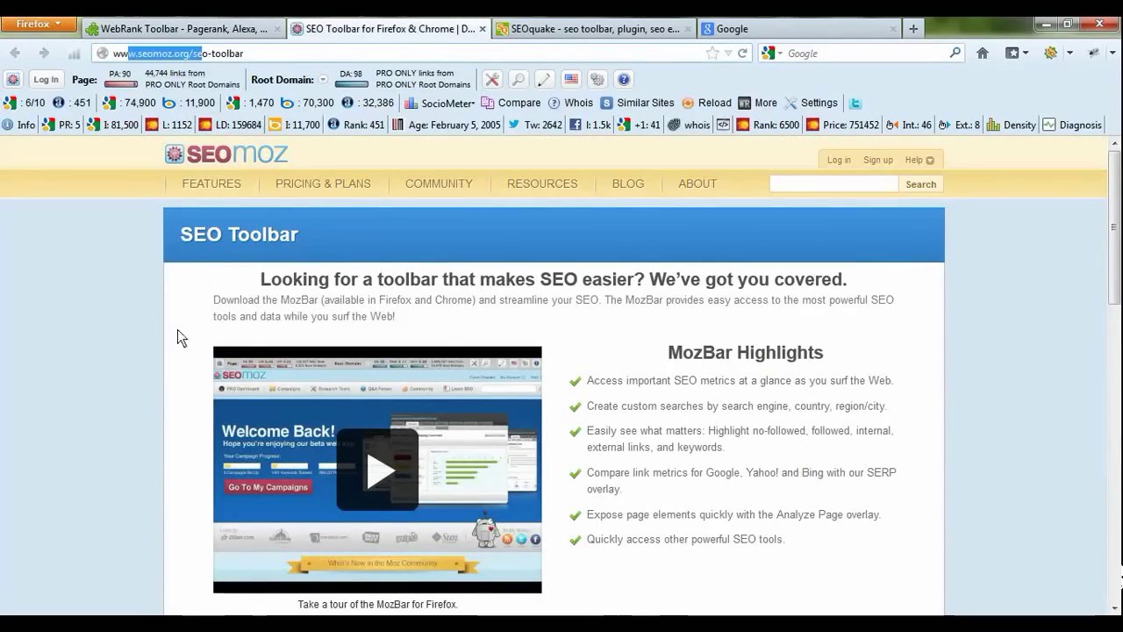
Step: Scroll the SEOquake website down to its parameters and feedback sections
{"action": "left_click", "coordinate": [645, 28]}
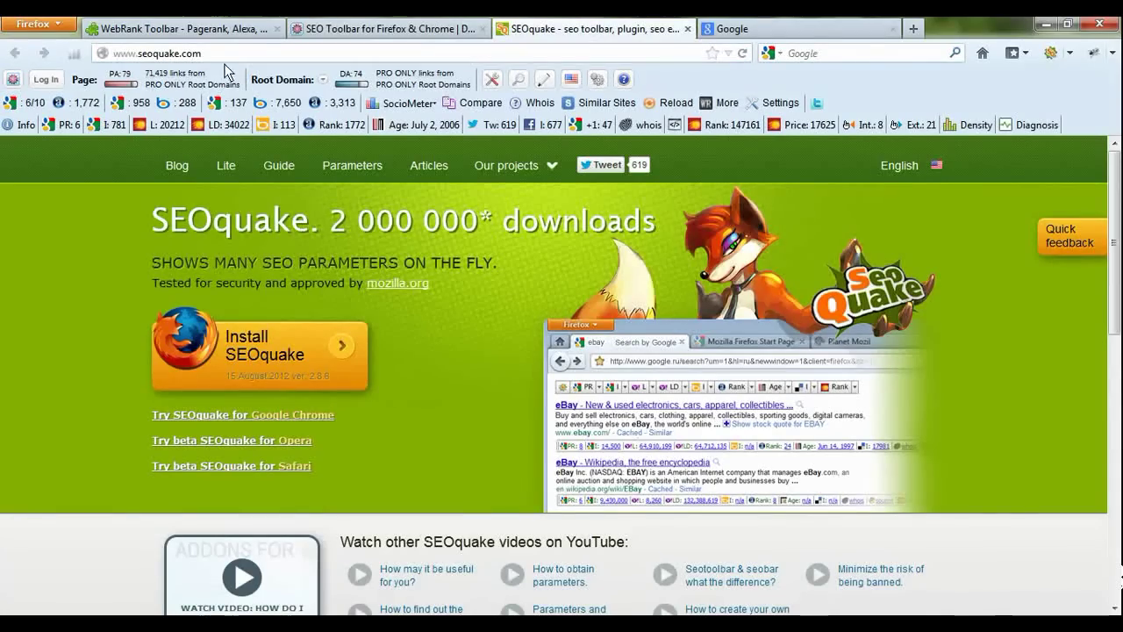
{"action": "scroll", "coordinate": [273, 360], "scroll_direction": "down", "scroll_amount": 1}
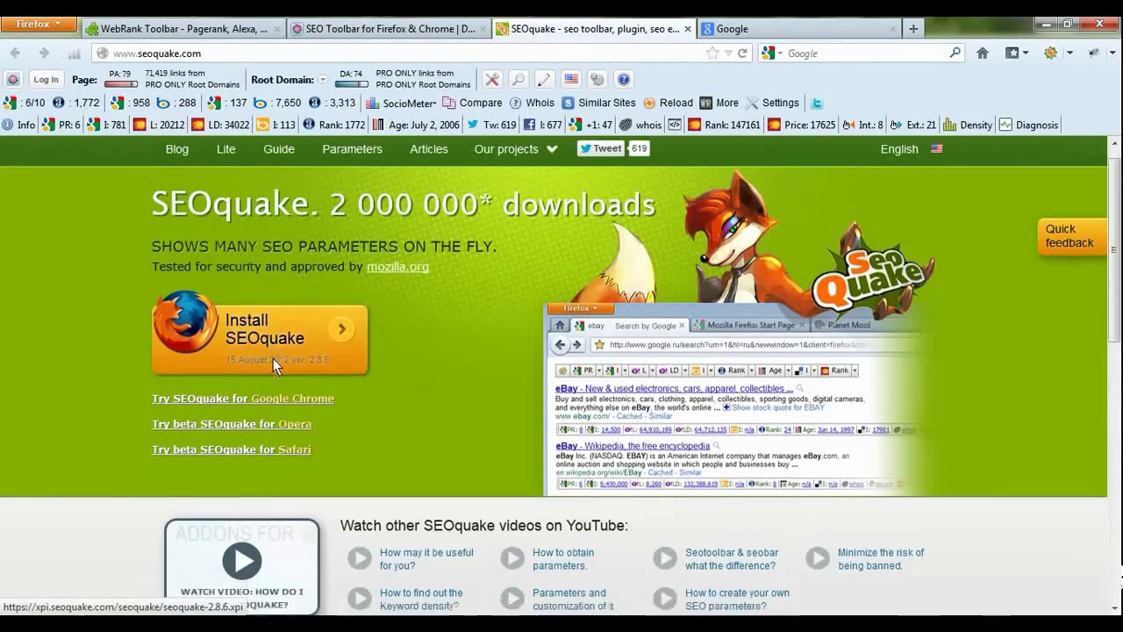
{"action": "scroll", "coordinate": [273, 358], "scroll_direction": "down", "scroll_amount": 10}
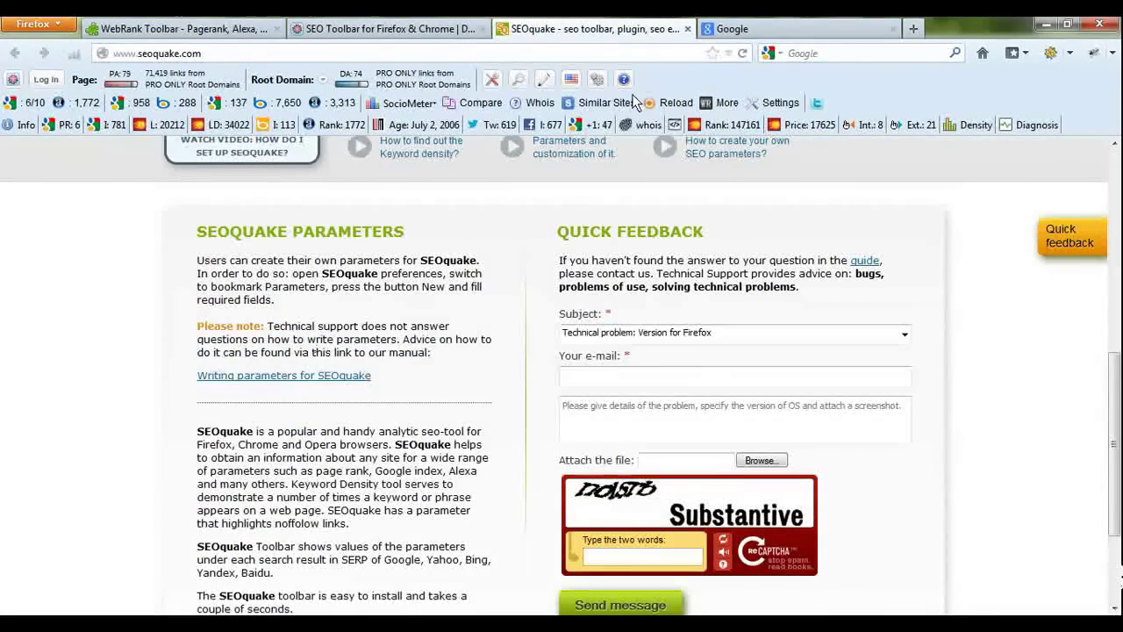
{"action": "left_click", "coordinate": [132, 624]}
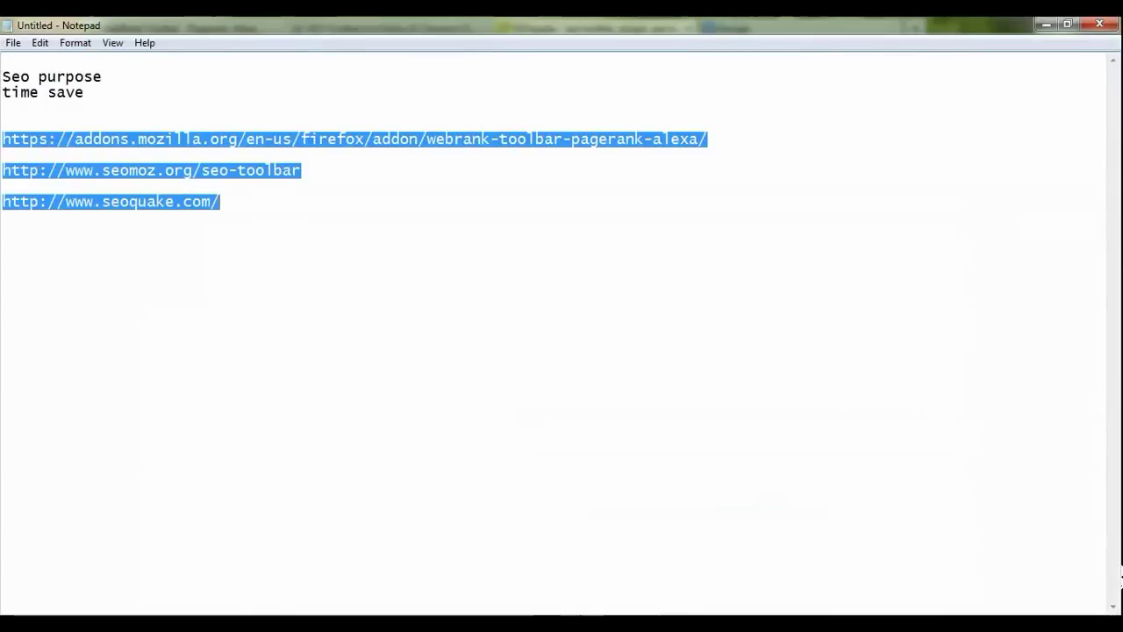
{"action": "left_click", "coordinate": [264, 219]}
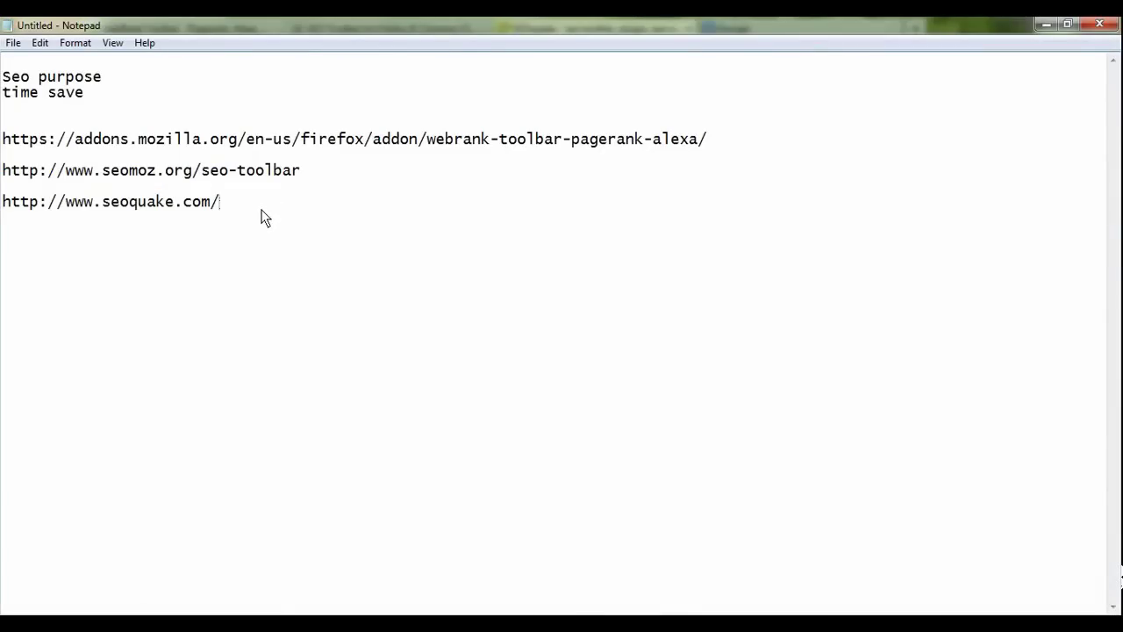
{"action": "key", "text": "Return"}
{"action": "key", "text": "Return"}
{"action": "key", "text": "Return"}
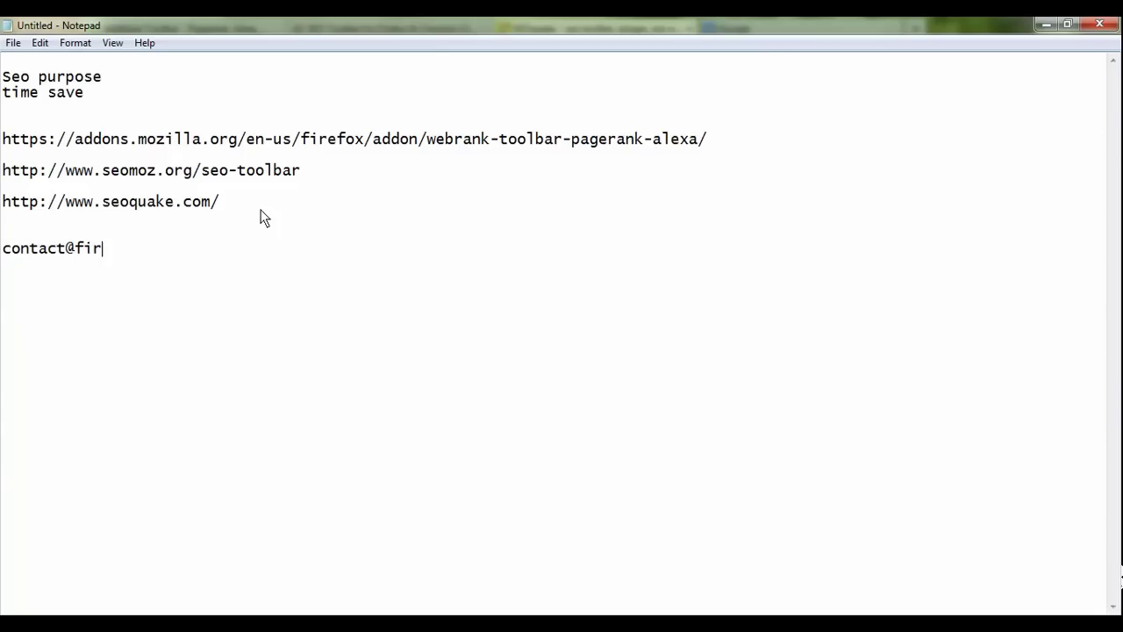
Step: Enter the contact e-mail address and phone number on separate lines
{"action": "key", "text": "Return"}
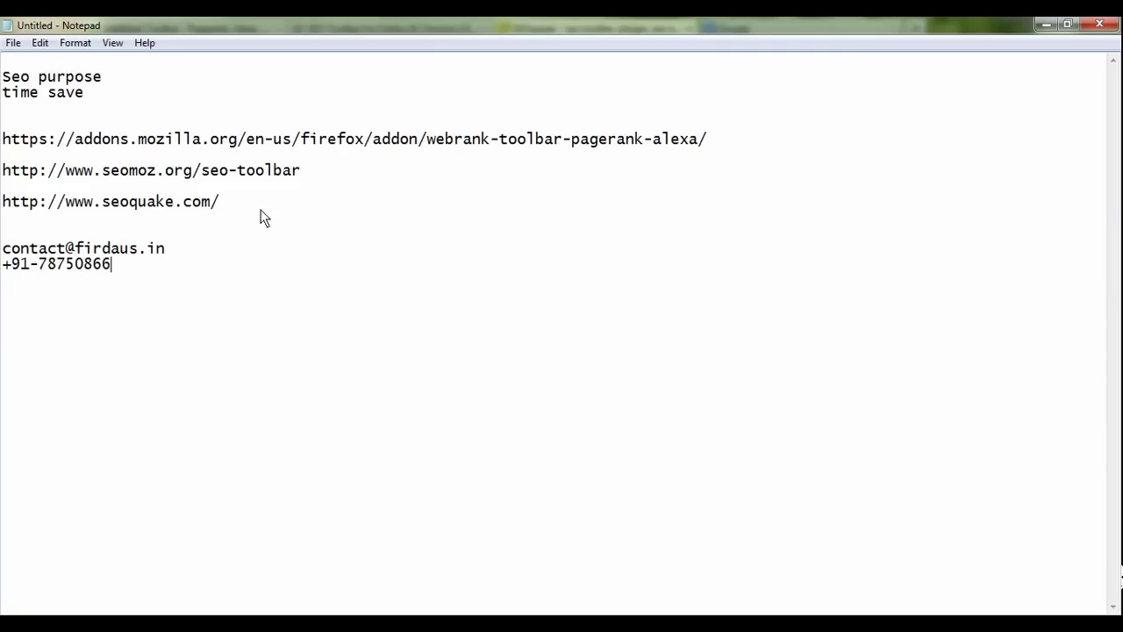
{"action": "key", "text": "Return"}
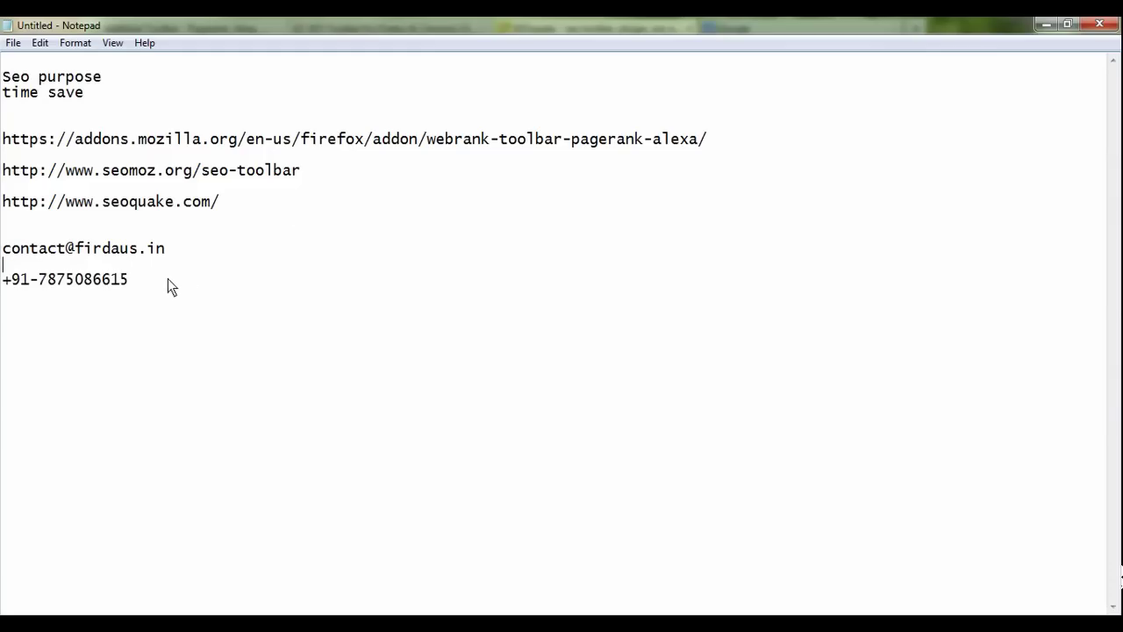
{"action": "key", "text": "Return"}
{"action": "key", "text": "Return"}
Step: Add the line 'facebook, google+, twitter', fixing the missing comma
{"action": "type", "text": "facebook, google+ te"}
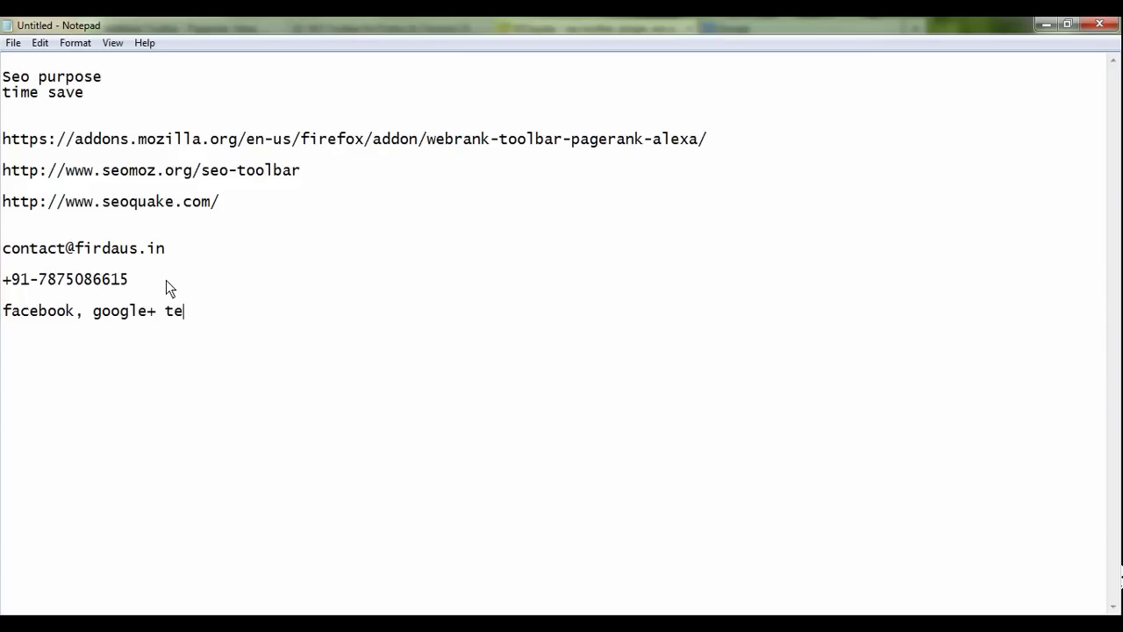
{"action": "type", "text": "+ twitter"}
{"action": "key", "text": "Left"}
{"action": "key", "text": "Left"}
{"action": "key", "text": "Left"}
{"action": "key", "text": "Left"}
{"action": "type", "text": ","}
Step: Add the line 'Sound downloaD', correcting typos along the way
{"action": "key", "text": "Return"}
{"action": "type", "text": "ound"}
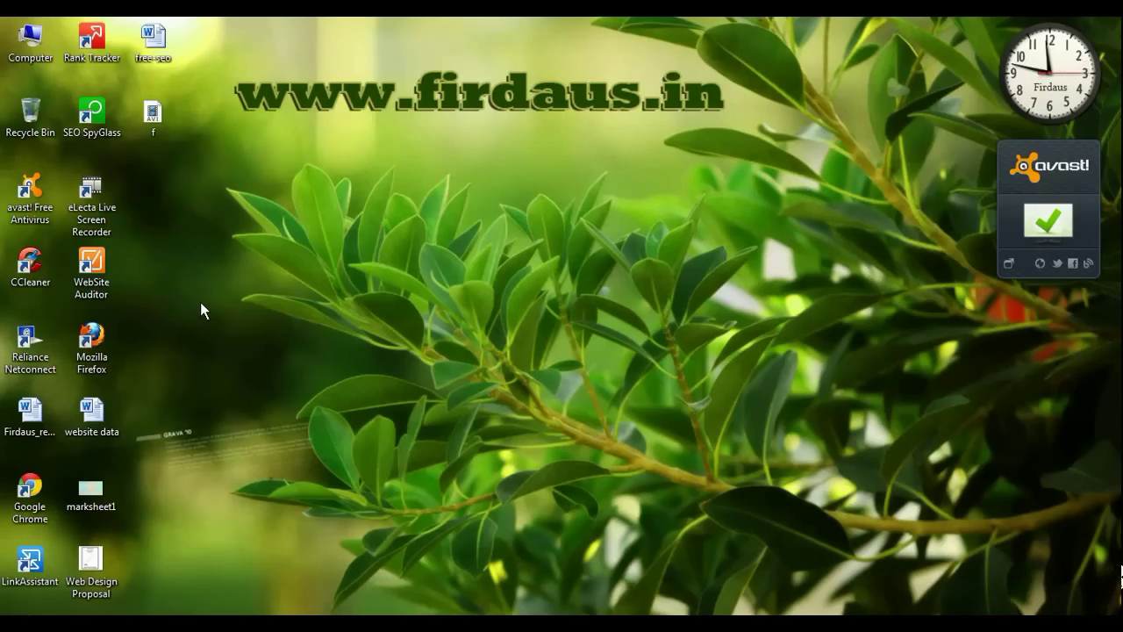
{"action": "key", "text": "super+d"}
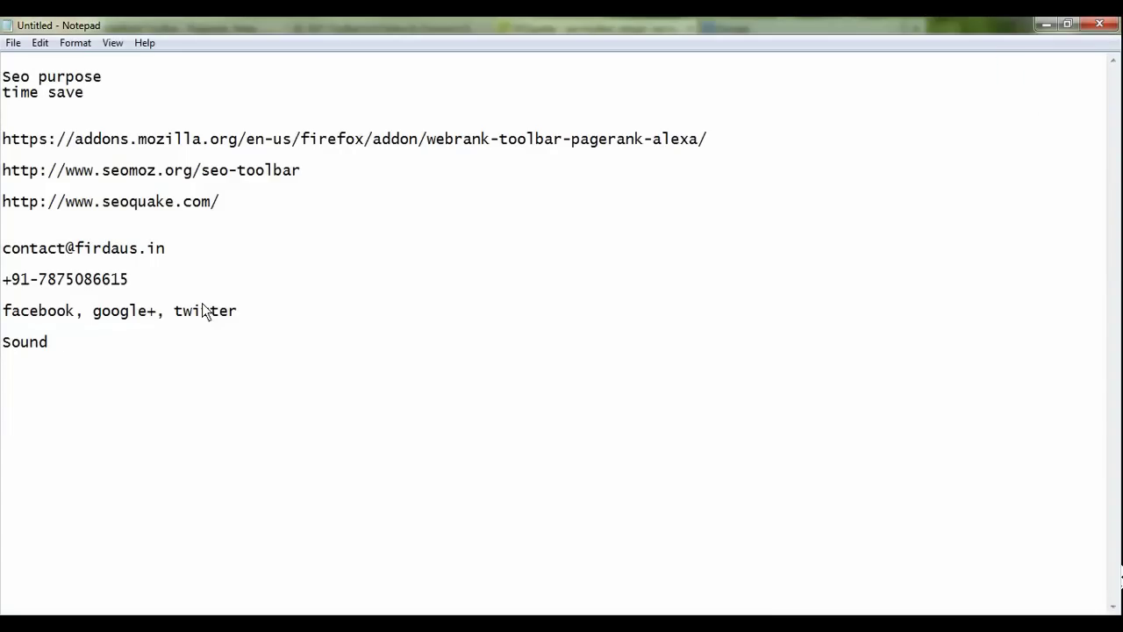
{"action": "type", "text": "dow"}
{"action": "key", "text": "BackSpace"}
{"action": "type", "text": "n"}
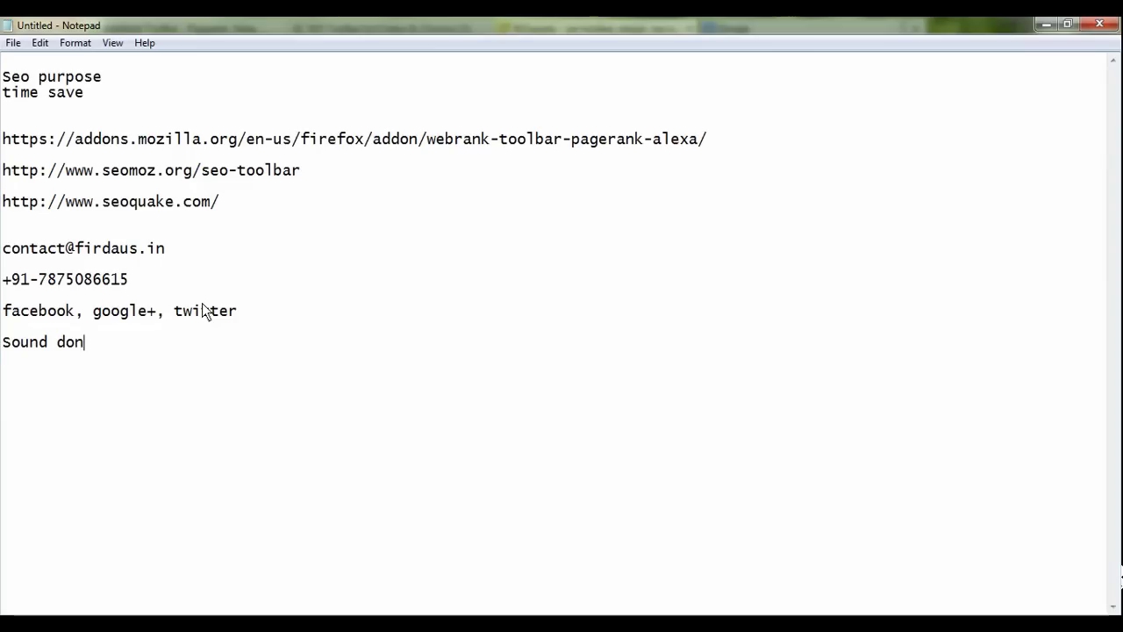
{"action": "key", "text": "BackSpace"}
{"action": "type", "text": "wnlo"}
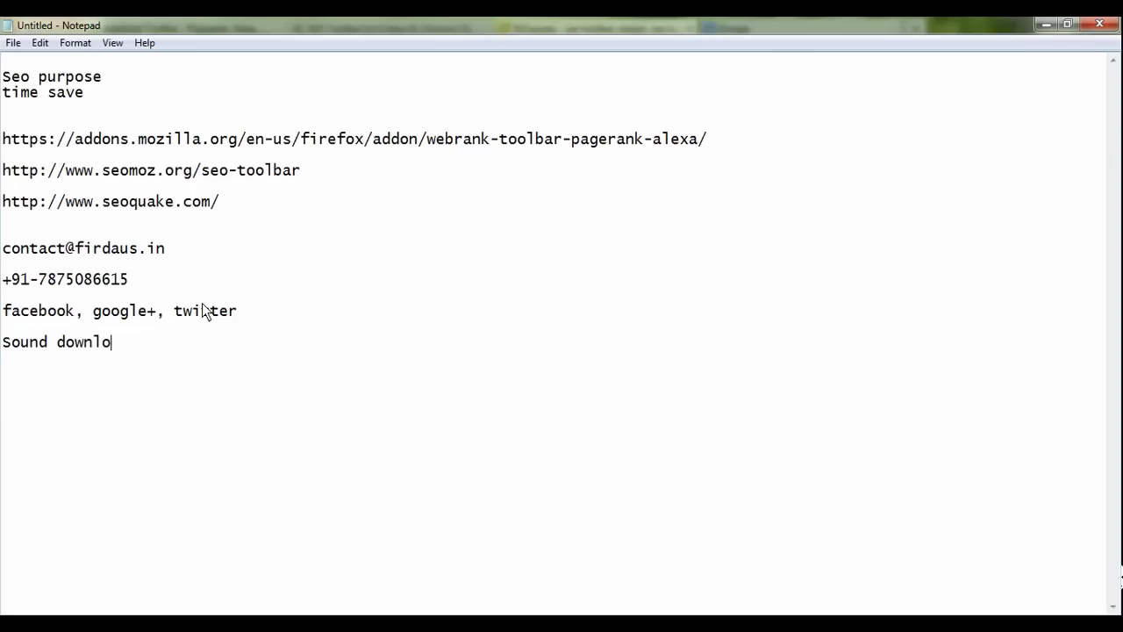
{"action": "type", "text": "aD"}
Step: Add lines for 'vlc MEDIA PLAYER 400% vOLUME', the website address and 'vIDEO TUTORIAL'
{"action": "type", "text": "vlc ME"}
{"action": "type", "text": "DIA PLAYER"}
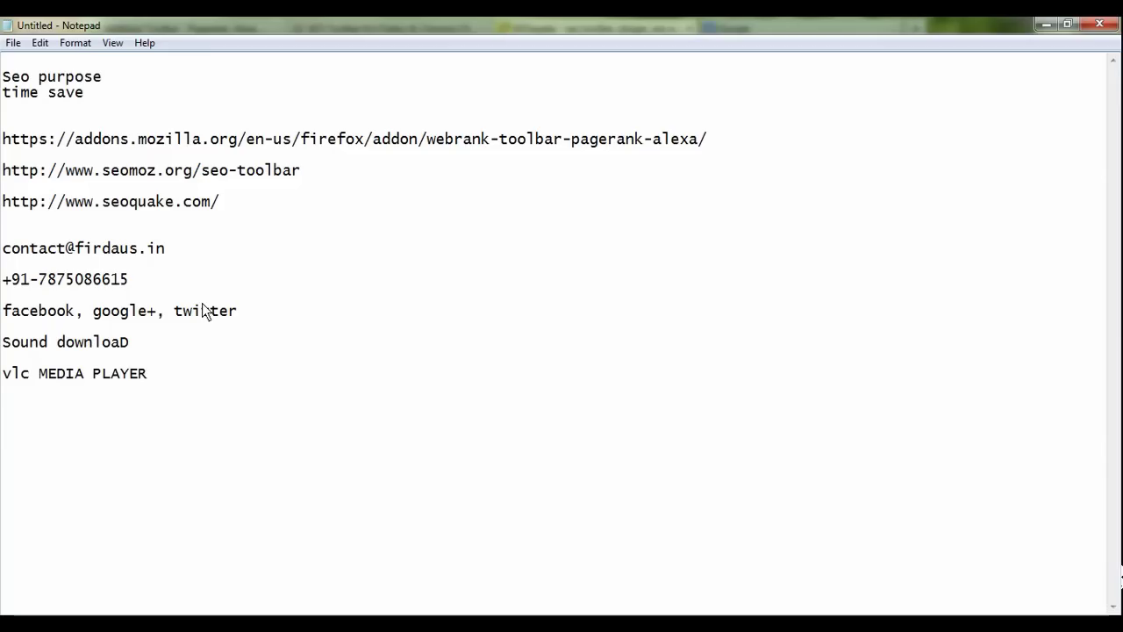
{"action": "type", "text": " 400"}
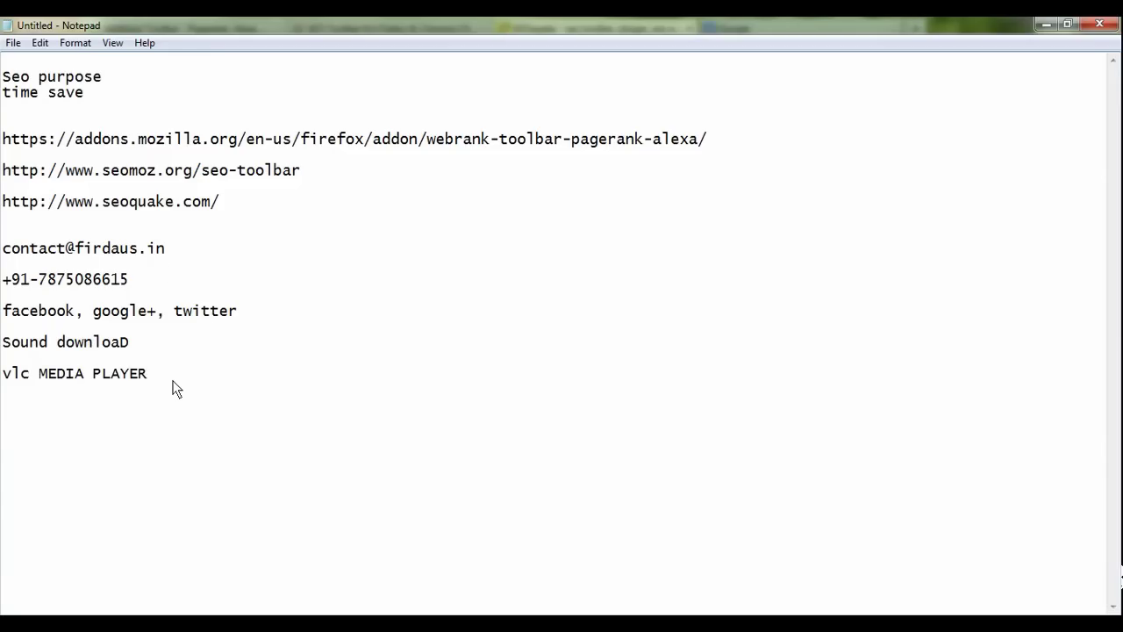
{"action": "type", "text": "% vOLUME"}
{"action": "left_click", "coordinate": [218, 378]}
{"action": "key", "text": "Return"}
{"action": "type", "text": "www.FIRDAUS."}
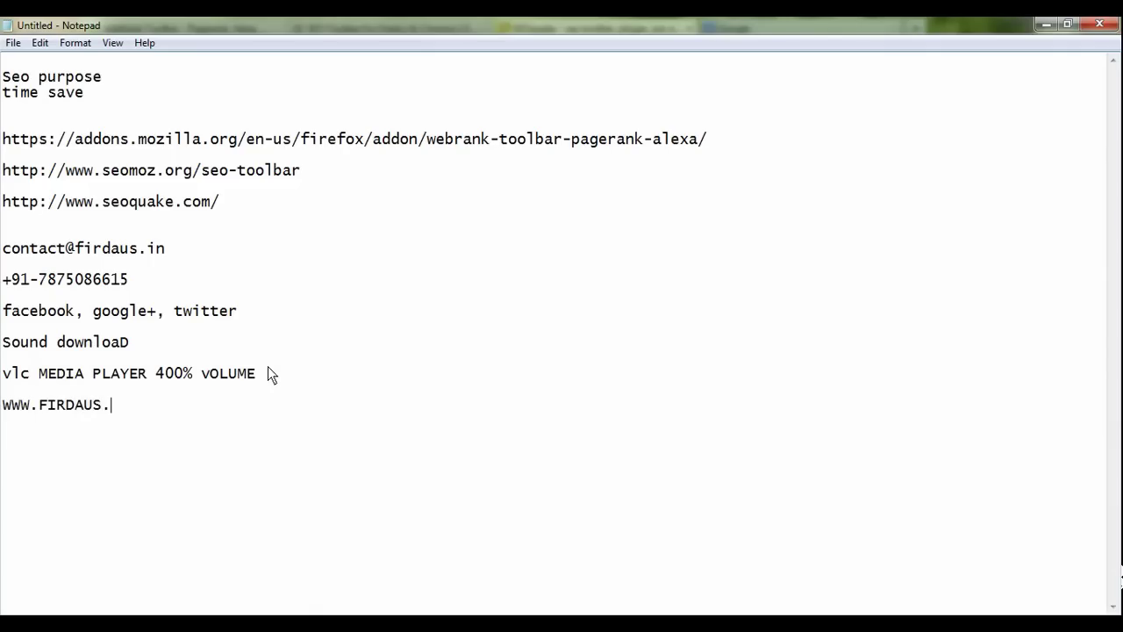
{"action": "type", "text": "IN"}
{"action": "key", "text": "Return"}
{"action": "key", "text": "Return"}
{"action": "type", "text": "vIDEO TUTORIAL"}
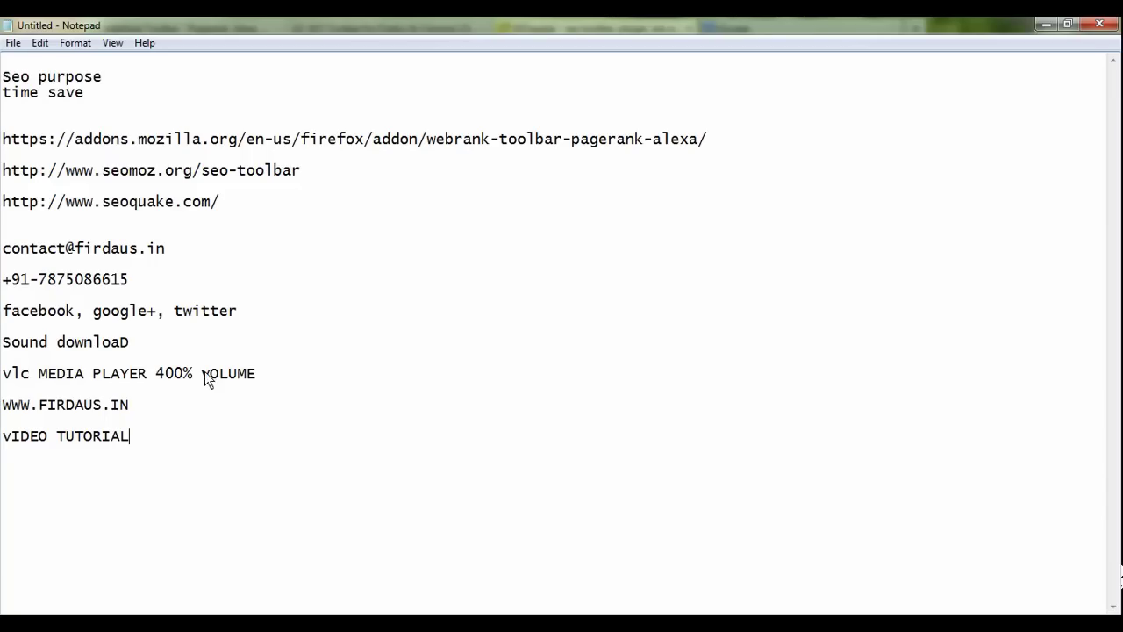
Step: Retype the first letter 'v' of the vIDEO TUTORIAL line
{"action": "left_click_drag", "start_coordinate": [175, 411], "coordinate": [32, 406]}
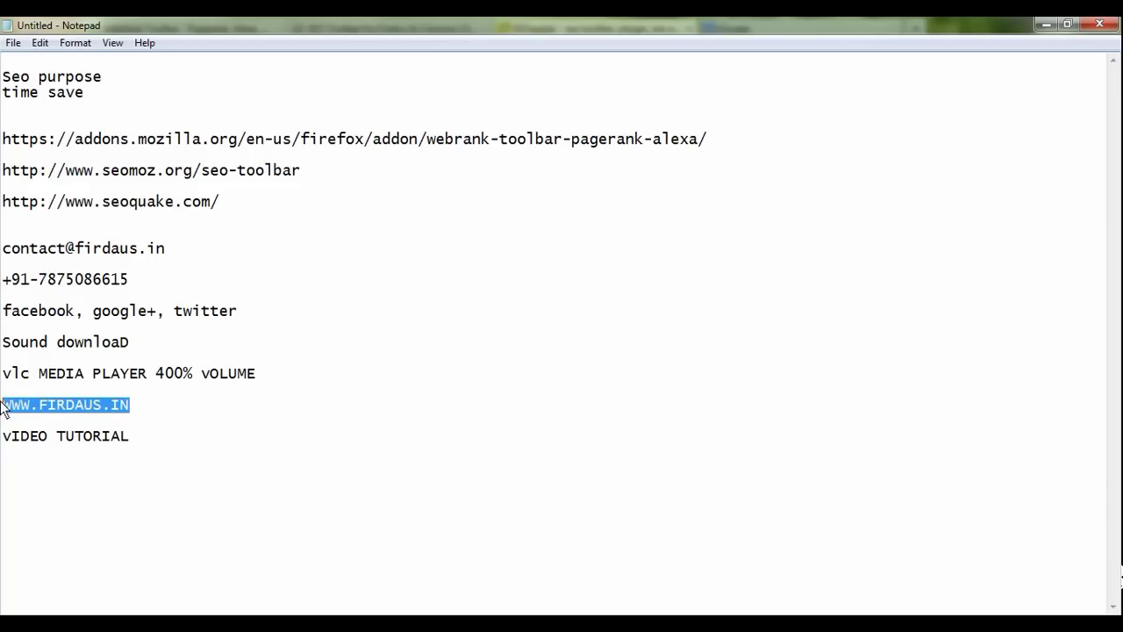
{"action": "left_click", "coordinate": [32, 404]}
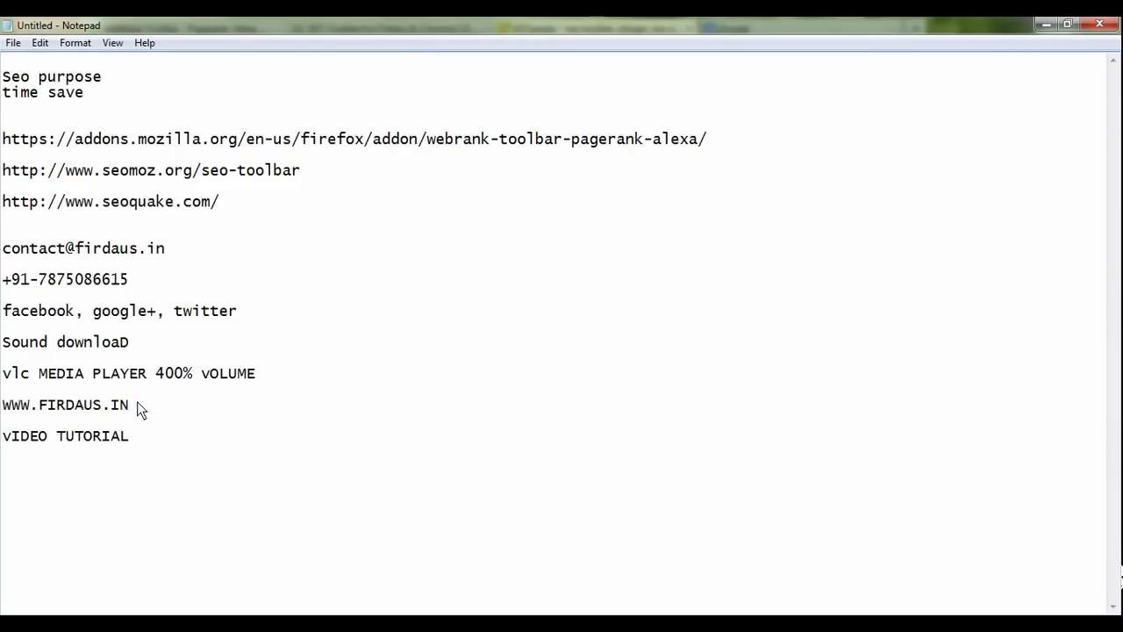
{"action": "left_click_drag", "start_coordinate": [137, 405], "coordinate": [33, 406]}
{"action": "left_click", "coordinate": [35, 407]}
{"action": "left_click", "coordinate": [144, 449]}
{"action": "left_click_drag", "start_coordinate": [3, 437], "coordinate": [13, 437]}
{"action": "type", "text": "v"}
{"action": "left_click", "coordinate": [136, 443]}
Step: Add 'fREE seo sERVICE' and 'wEBSITE' lines, then minimize Notepad and Firefox
{"action": "type", "text": "fREE seo sERVICE"}
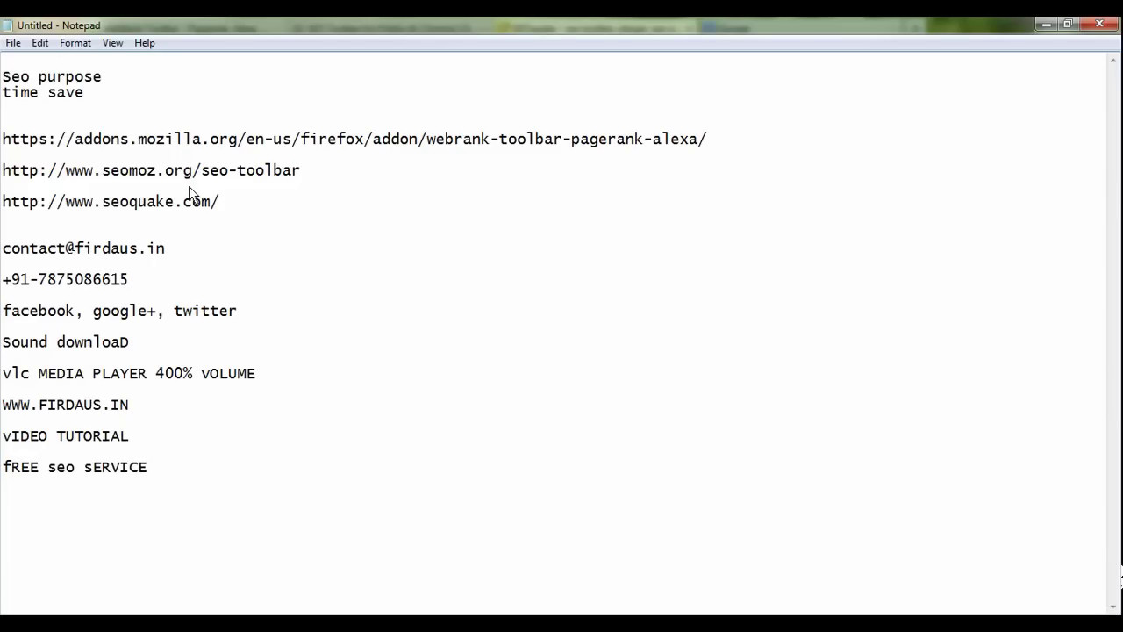
{"action": "key", "text": "Up"}
{"action": "left_click", "coordinate": [166, 466]}
{"action": "key", "text": "Return"}
{"action": "type", "text": "wEBSITE"}
{"action": "left_click_drag", "start_coordinate": [75, 506], "coordinate": [4, 498]}
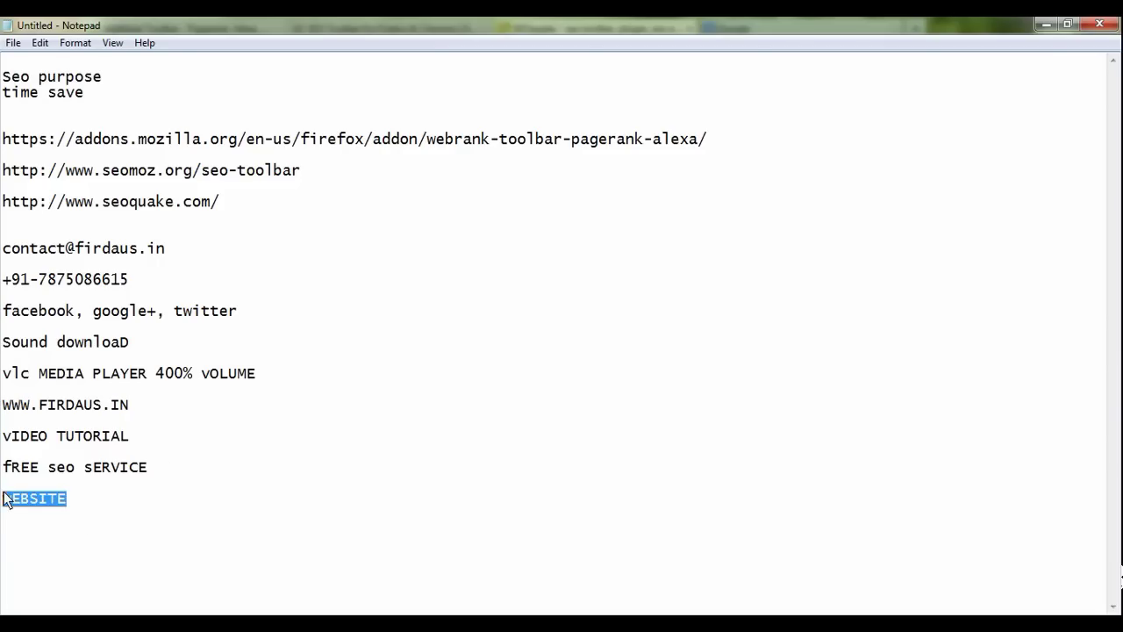
{"action": "left_click", "coordinate": [92, 506]}
{"action": "key", "text": "Return"}
{"action": "key", "text": "Return"}
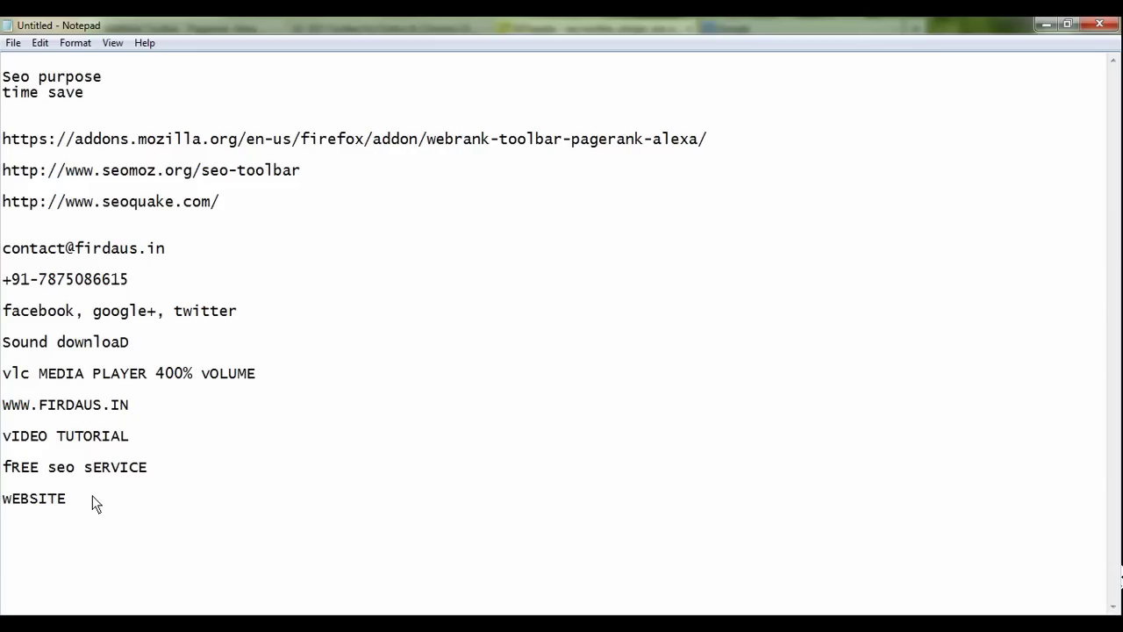
{"action": "left_click", "coordinate": [1046, 24]}
{"action": "left_click", "coordinate": [1046, 25]}
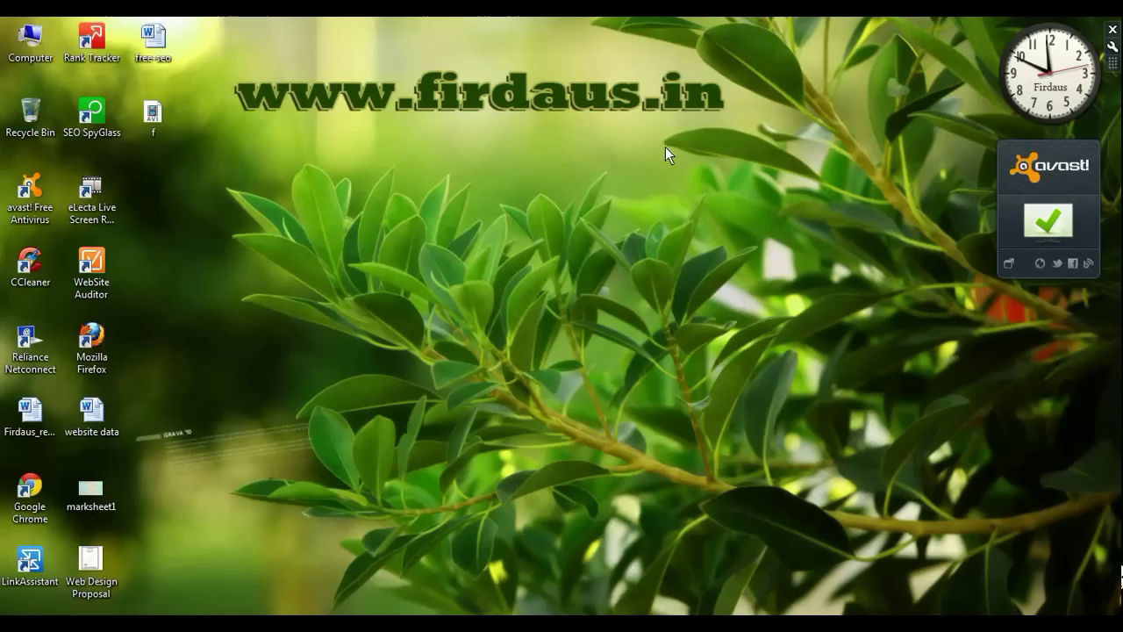